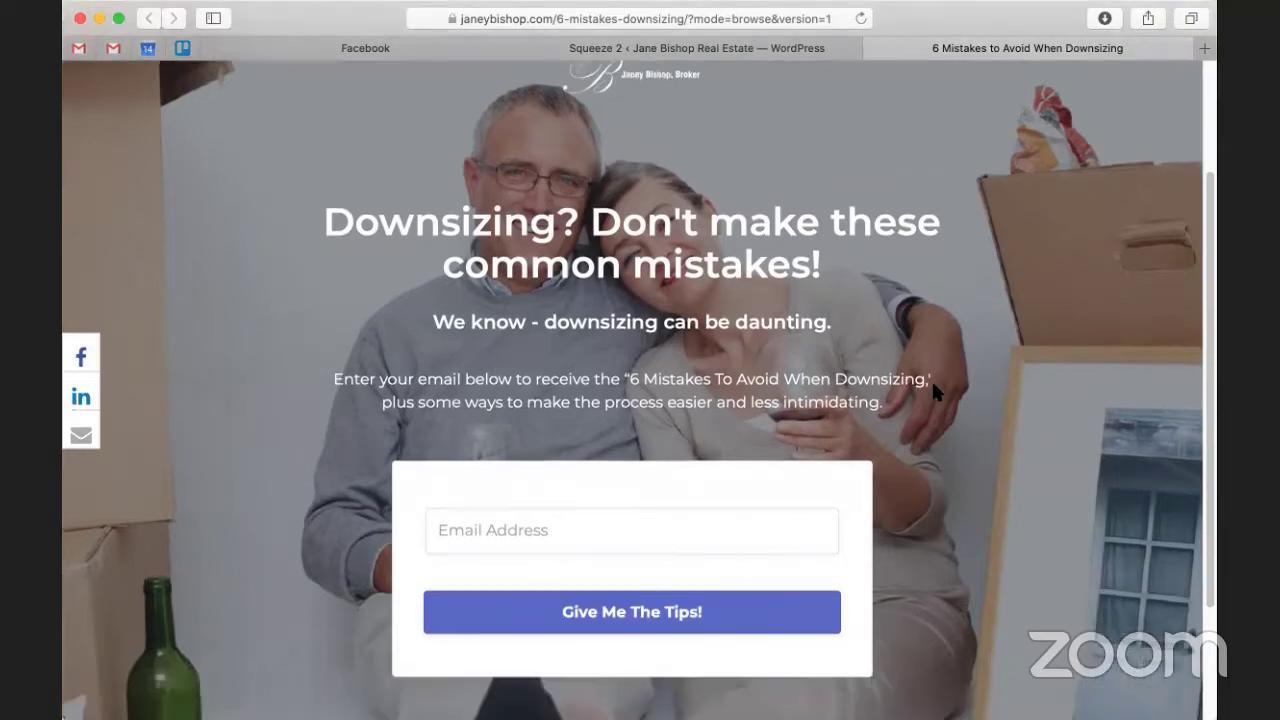
scroll(930, 395, up, 2)
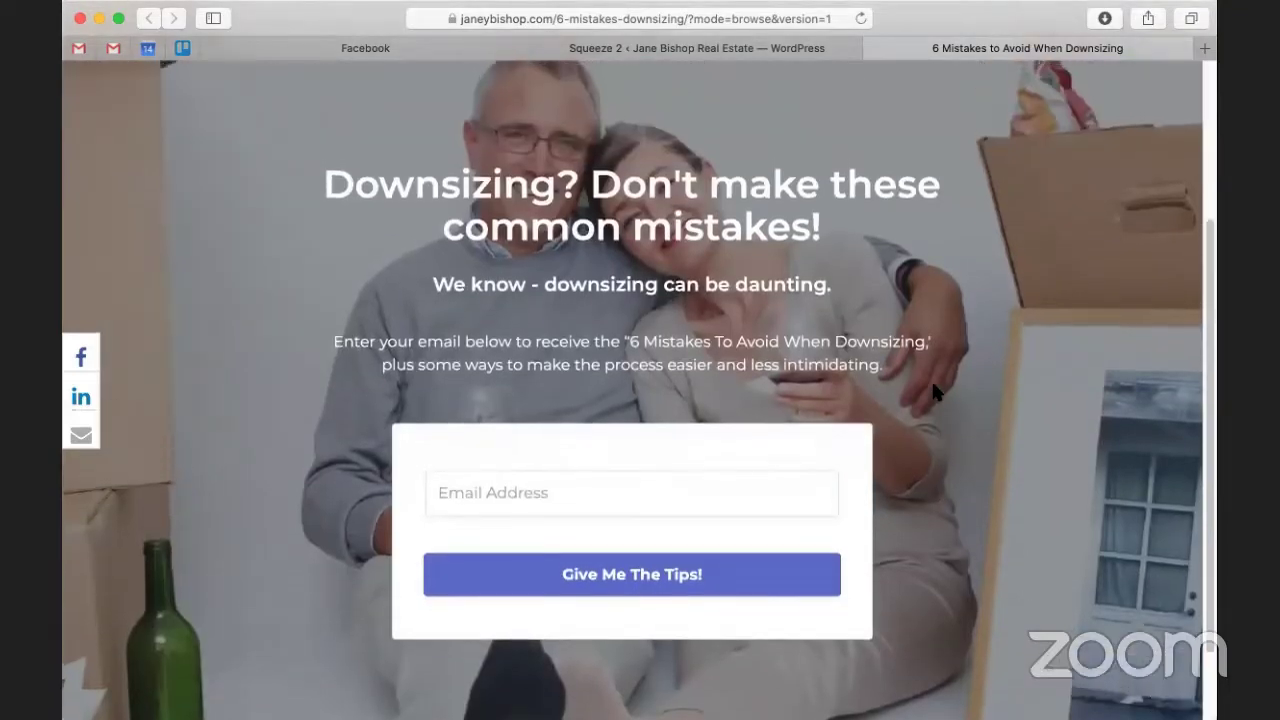
scroll(840, 405, up, 3)
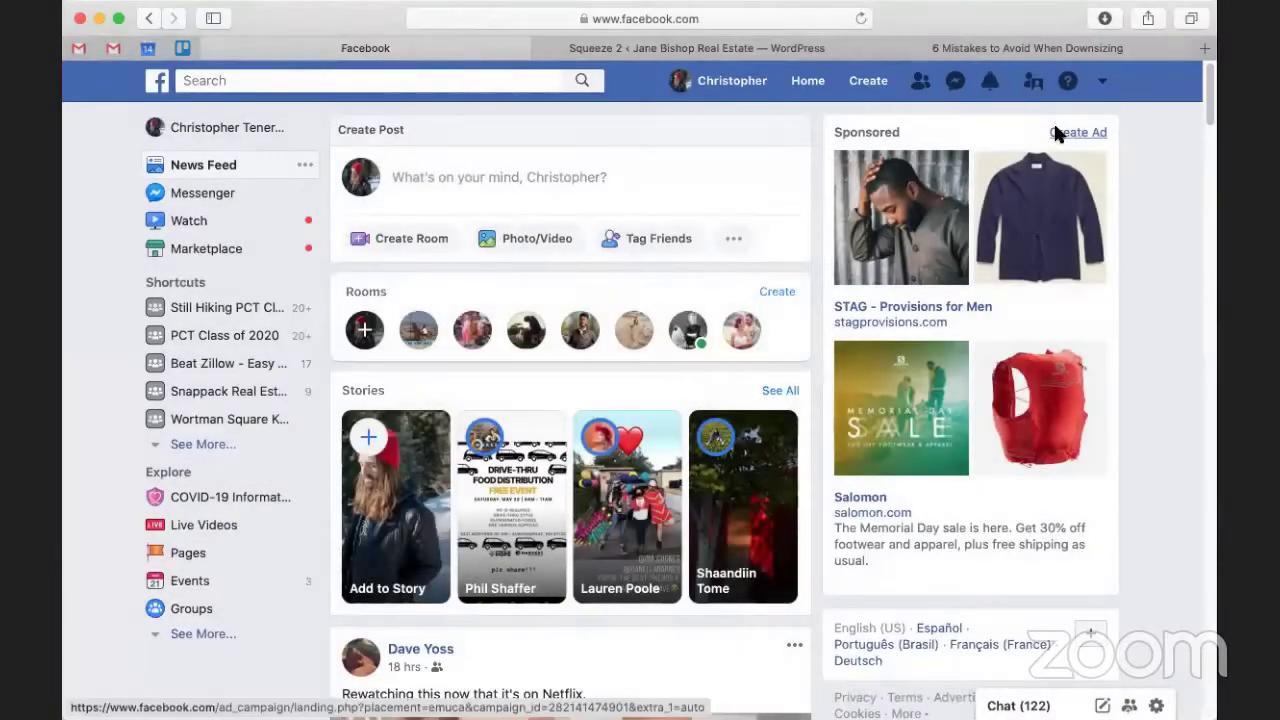
Go to Facebook's ad management and open the personal ad account to create a new campaign
click(1103, 84)
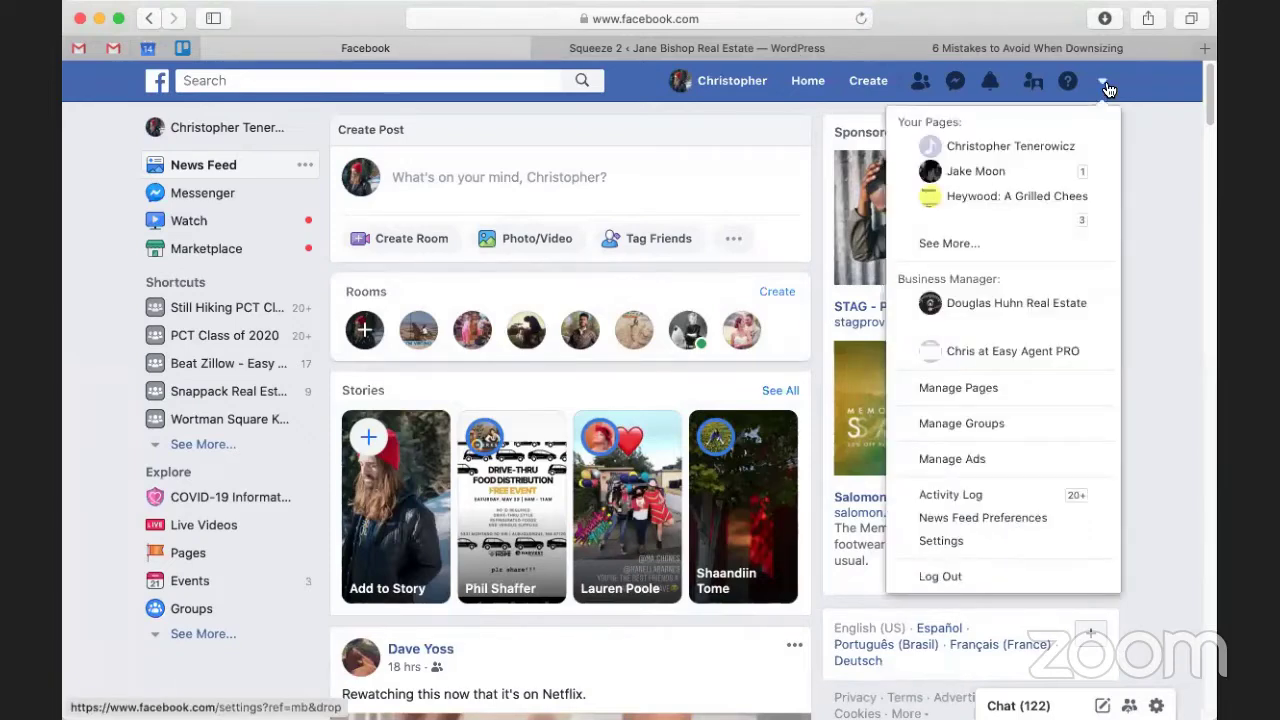
scroll(1040, 492, down, 1)
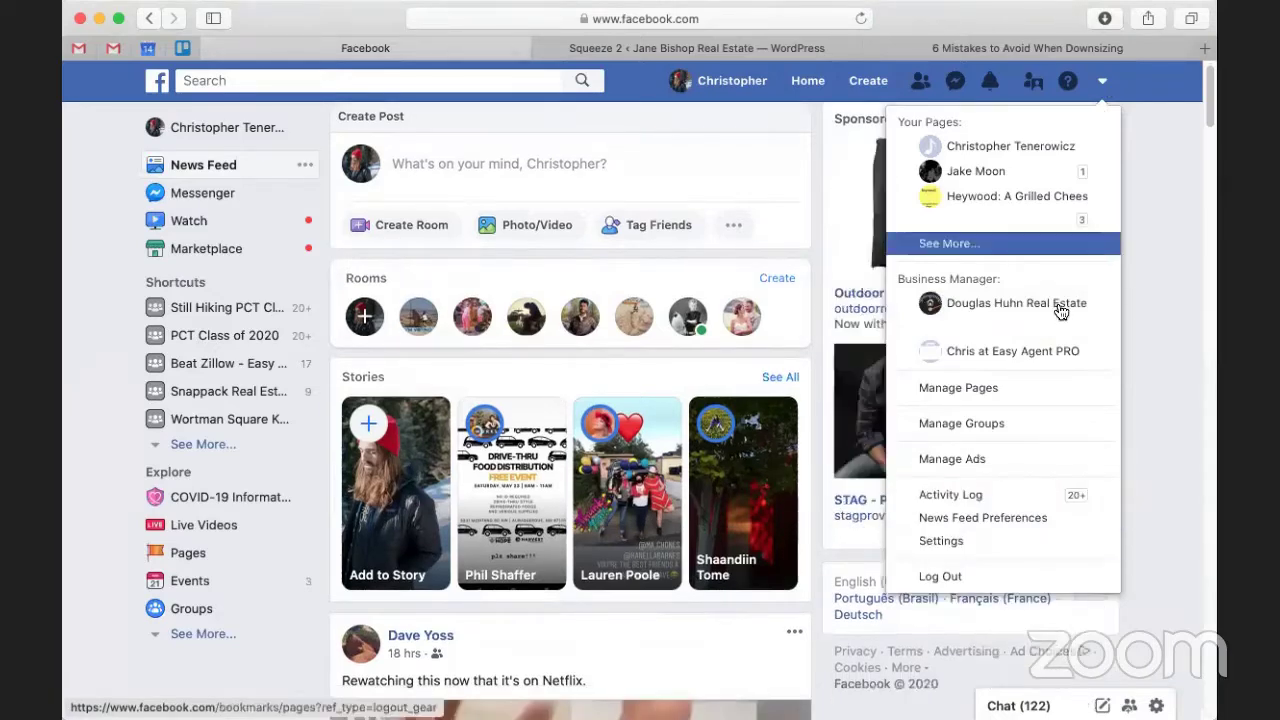
click(1101, 86)
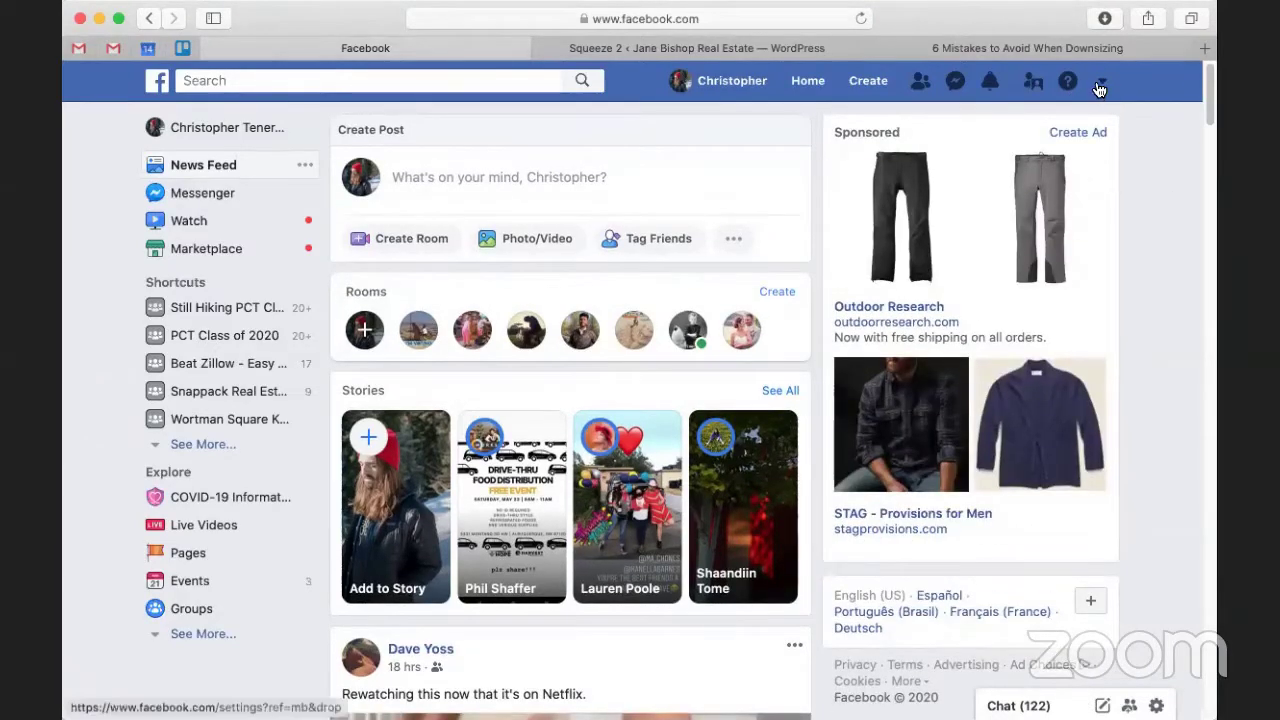
click(1100, 86)
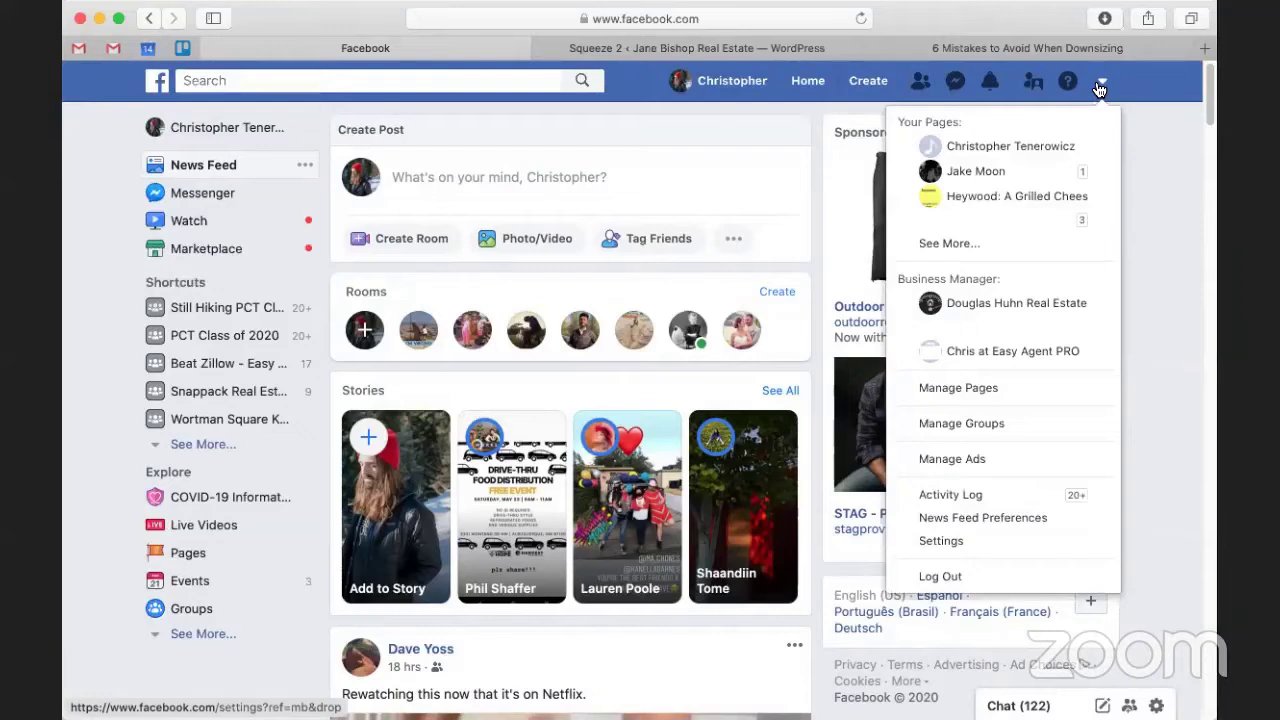
click(1012, 463)
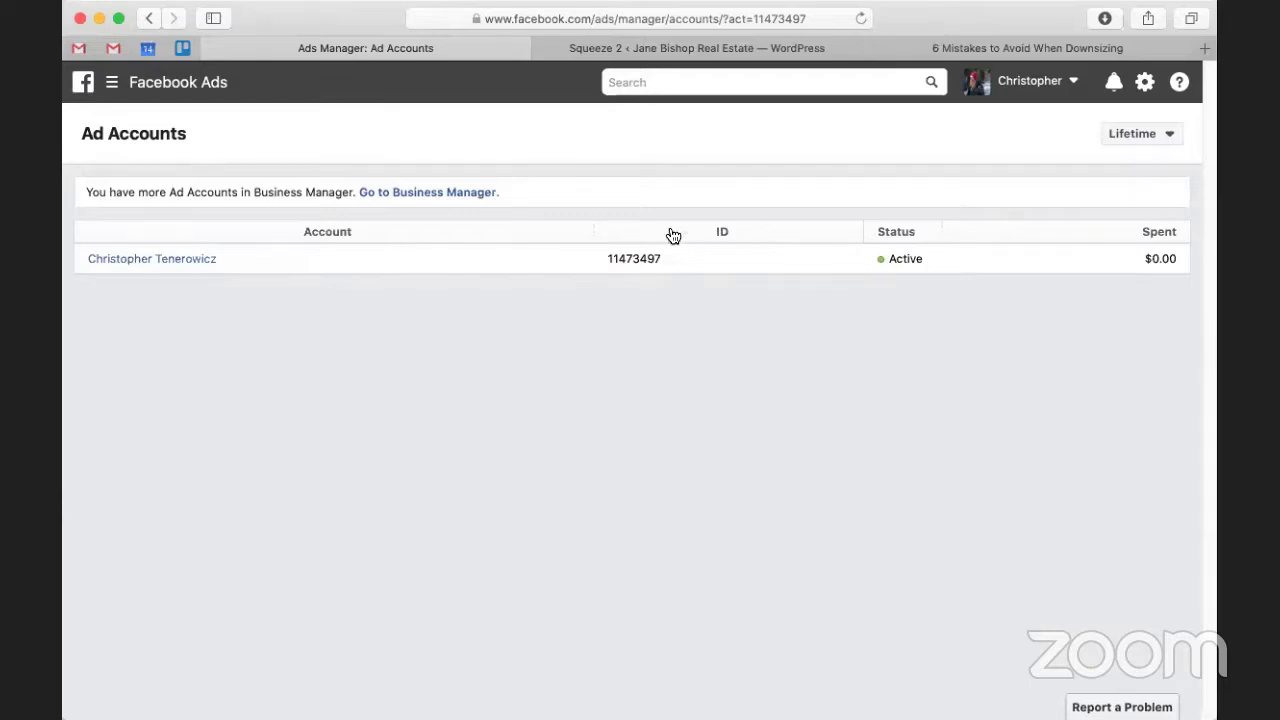
click(183, 260)
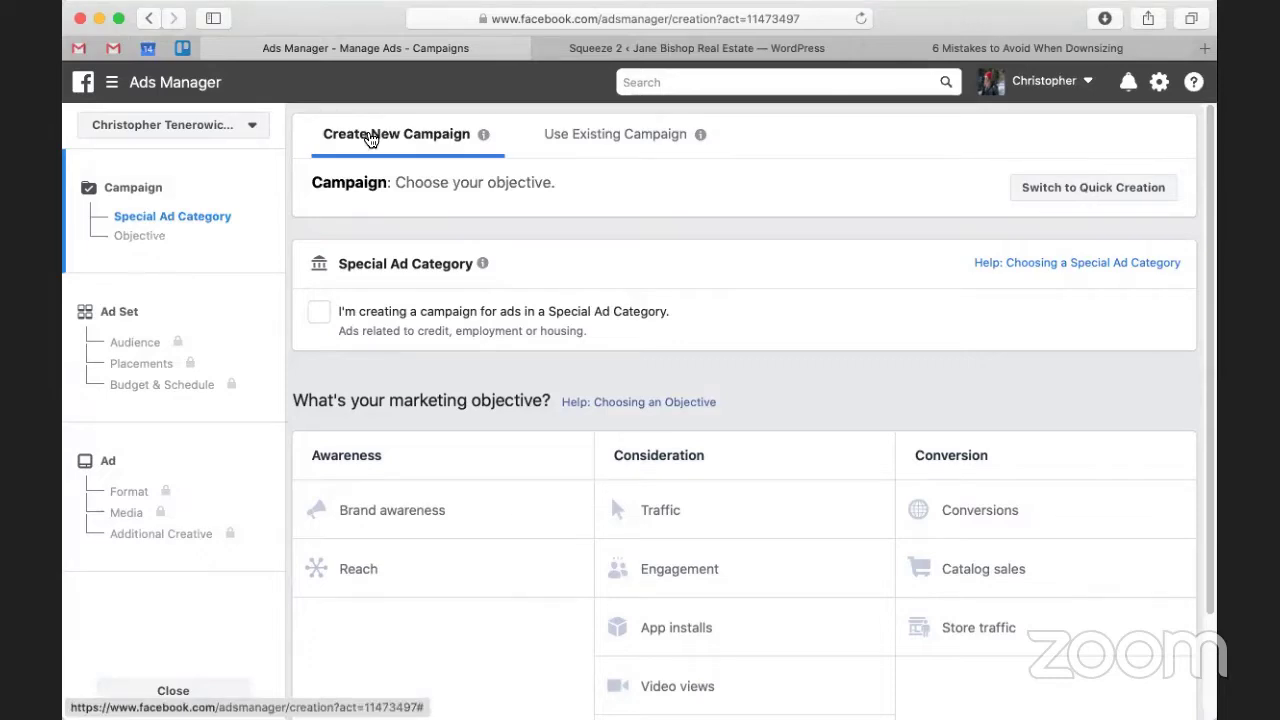
Choose Traffic as the new campaign's marketing objective, leaving the Special Ad Category option unselected
mouse_move(484, 266)
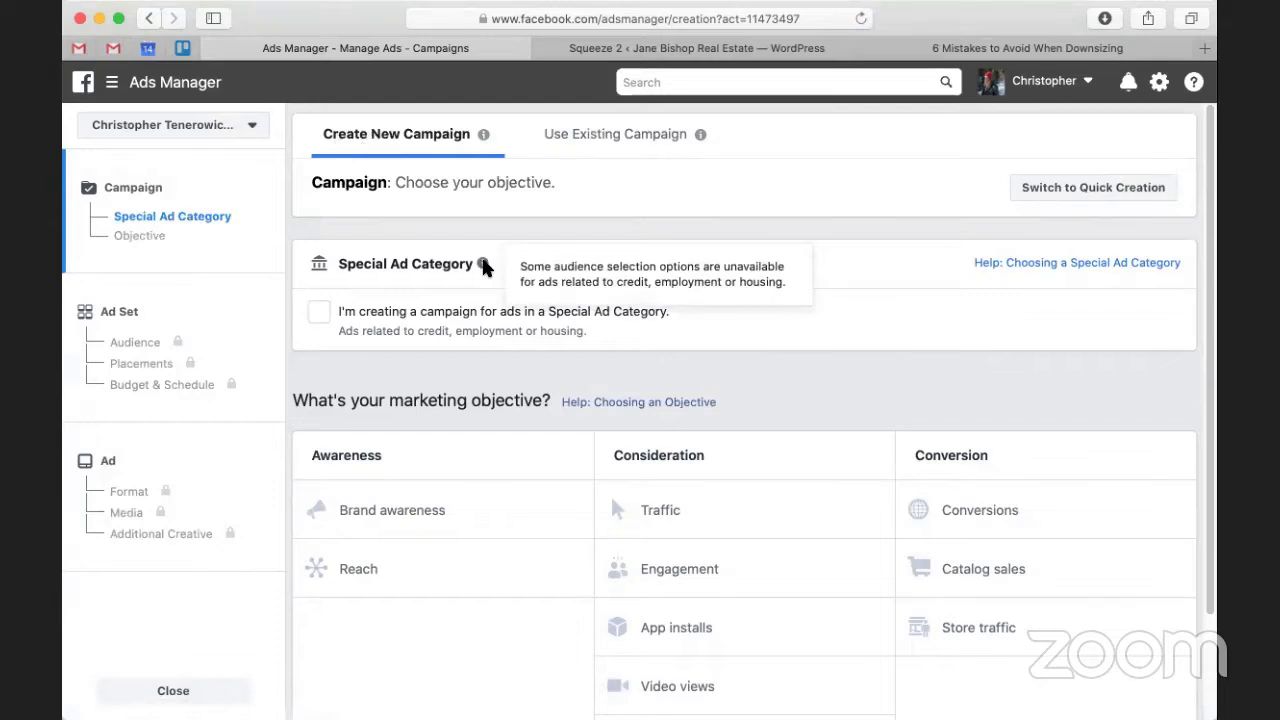
scroll(810, 383, down, 2)
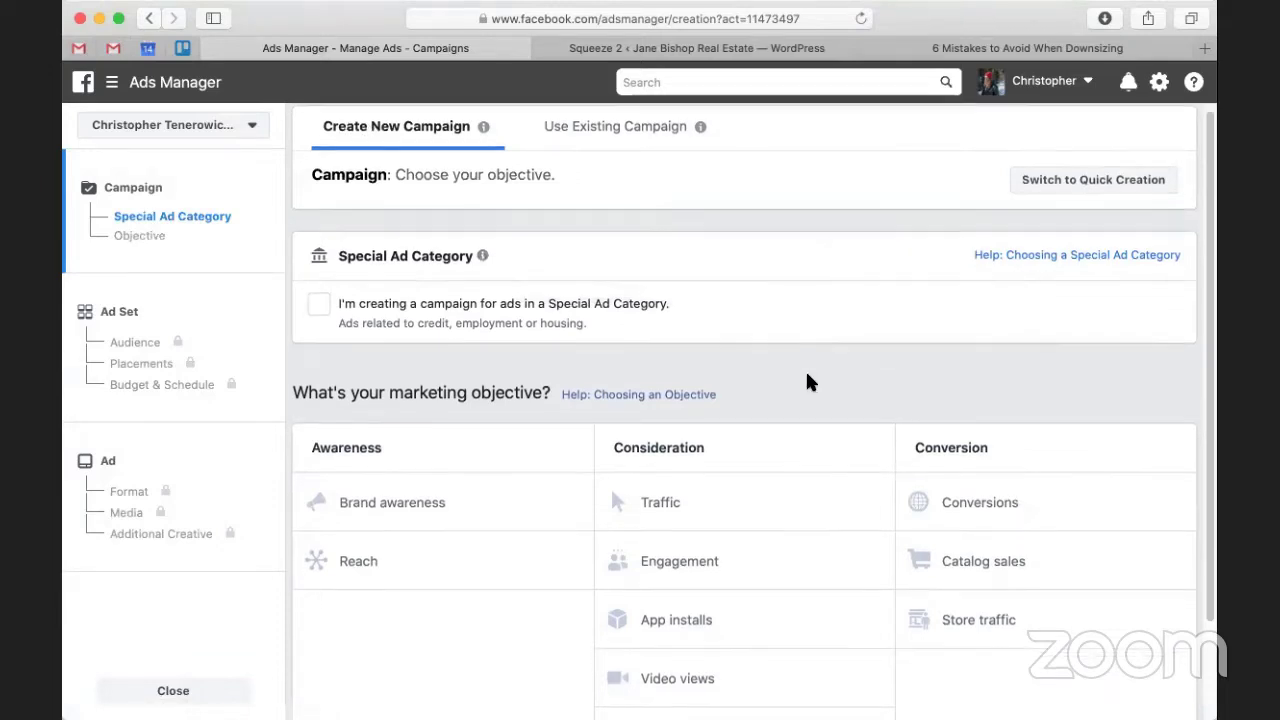
scroll(810, 383, down, 3)
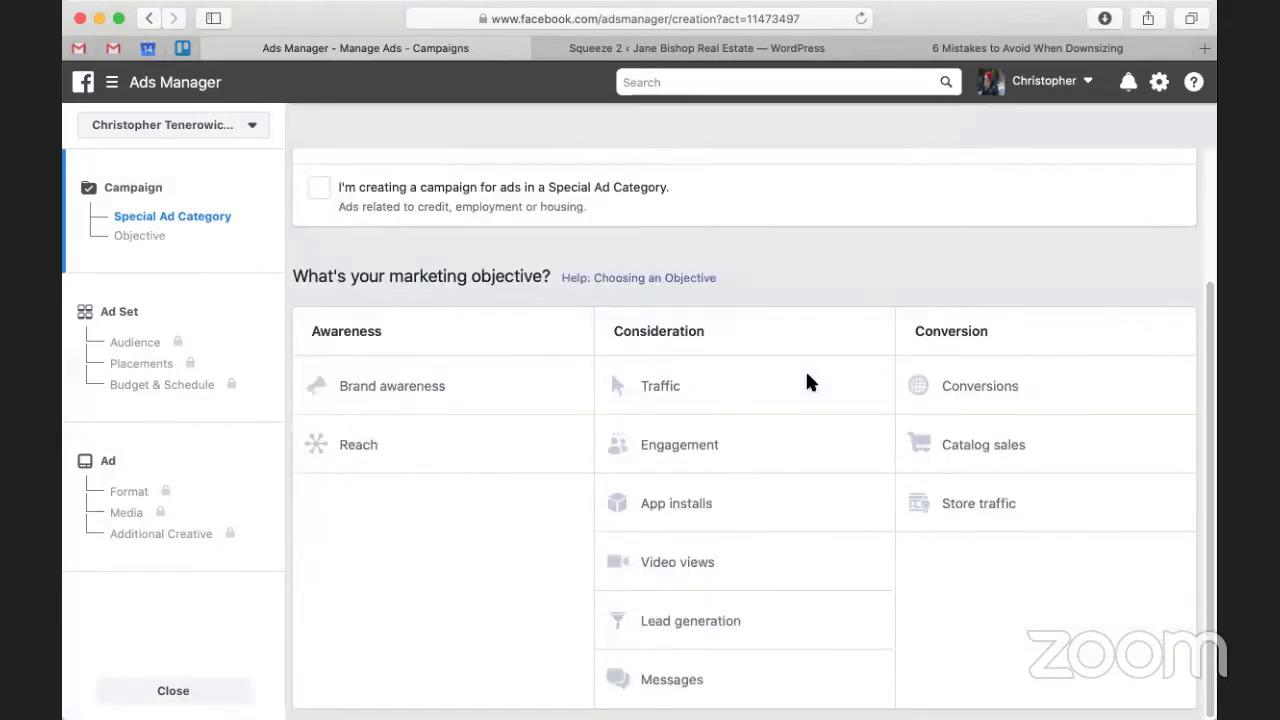
scroll(810, 383, up, 3)
scroll(810, 383, down, 2)
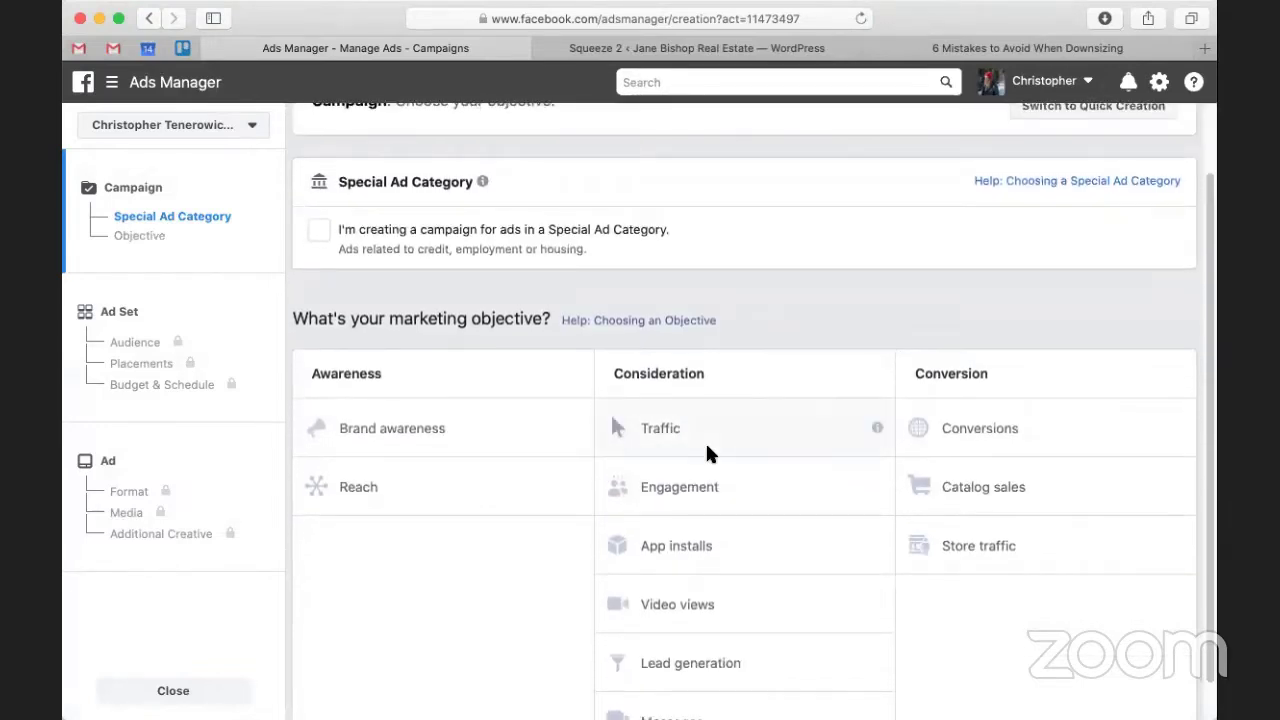
scroll(709, 451, up, 1)
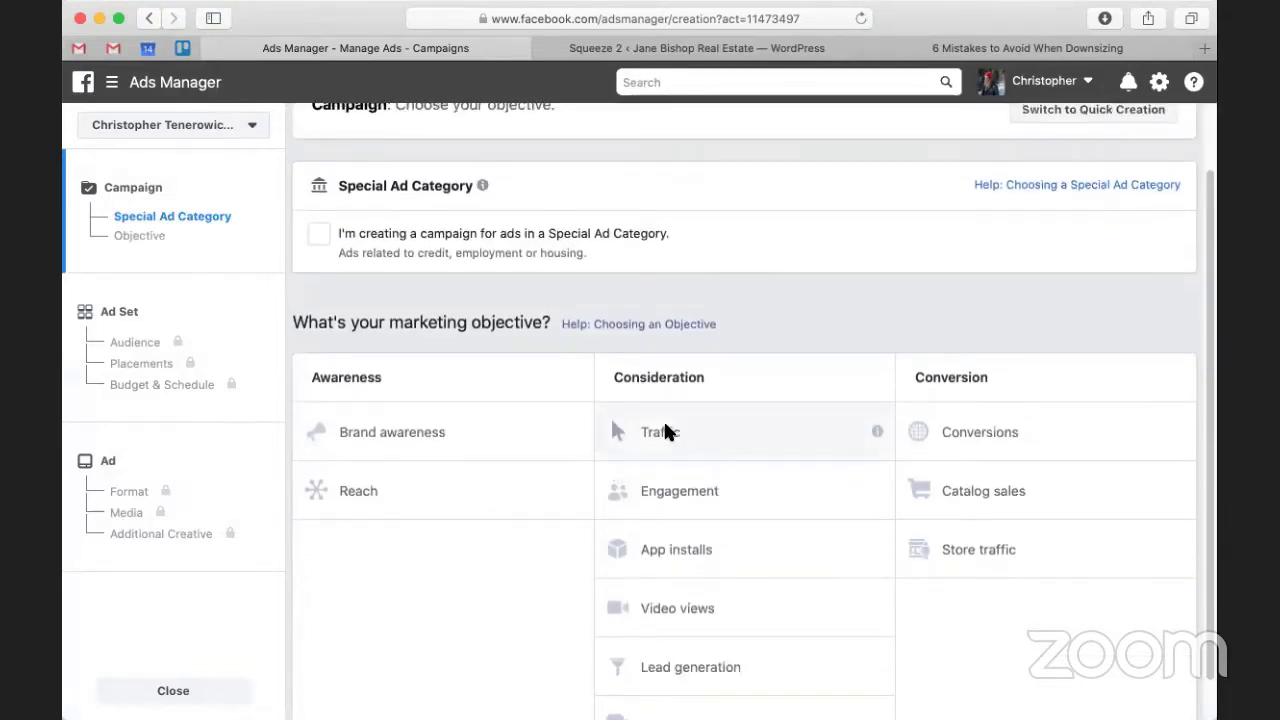
click(667, 431)
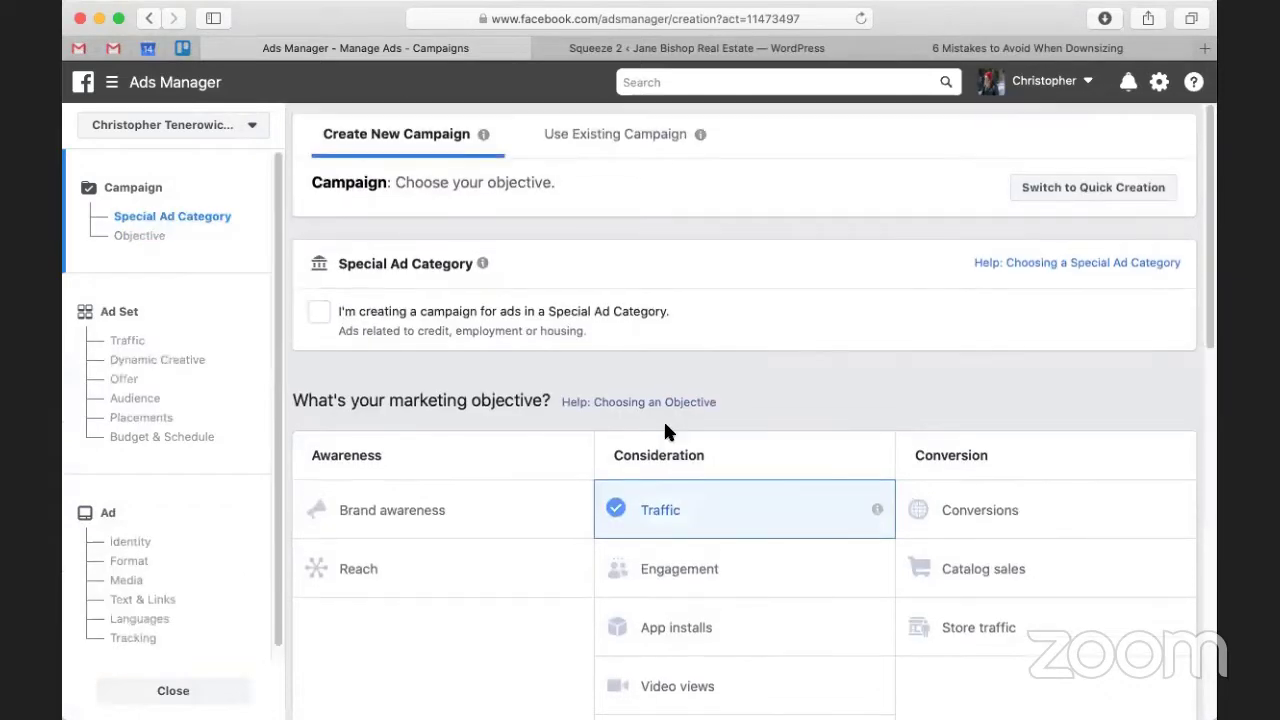
Check the downsizing landing page and name the campaign "6 mistakes to Avoid when Downsizing"
click(985, 48)
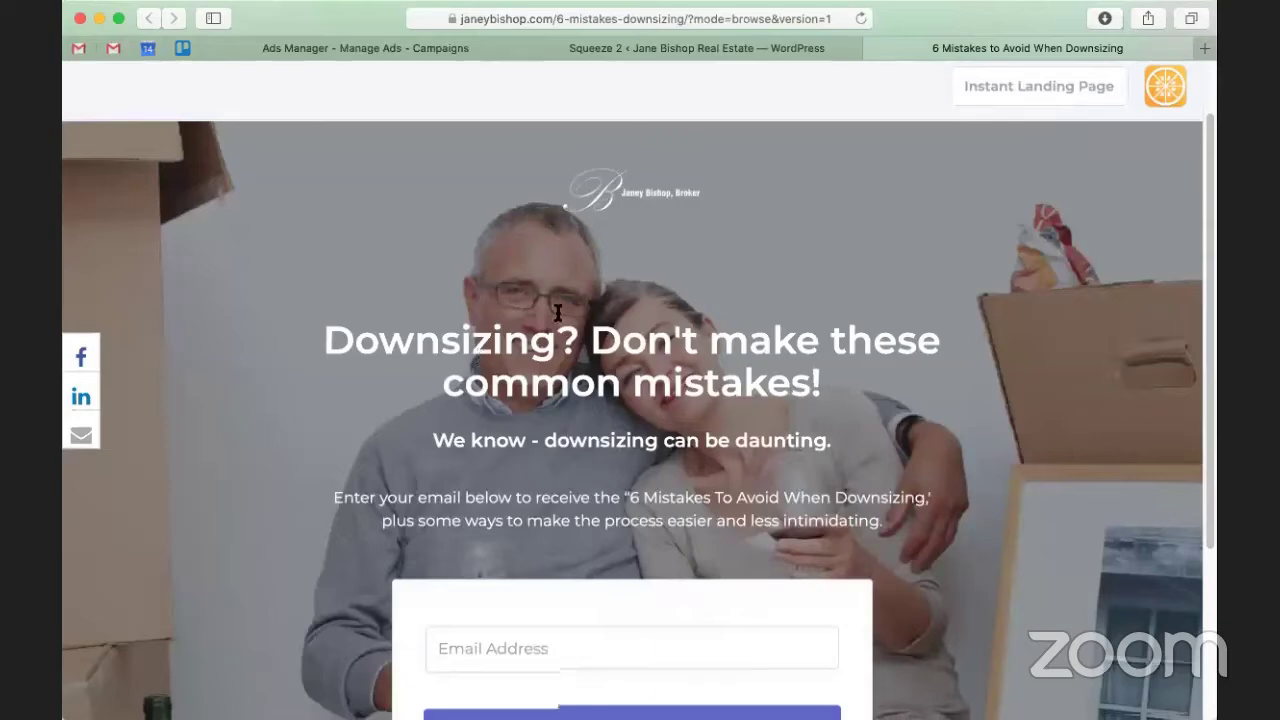
click(360, 53)
scroll(757, 337, down, 3)
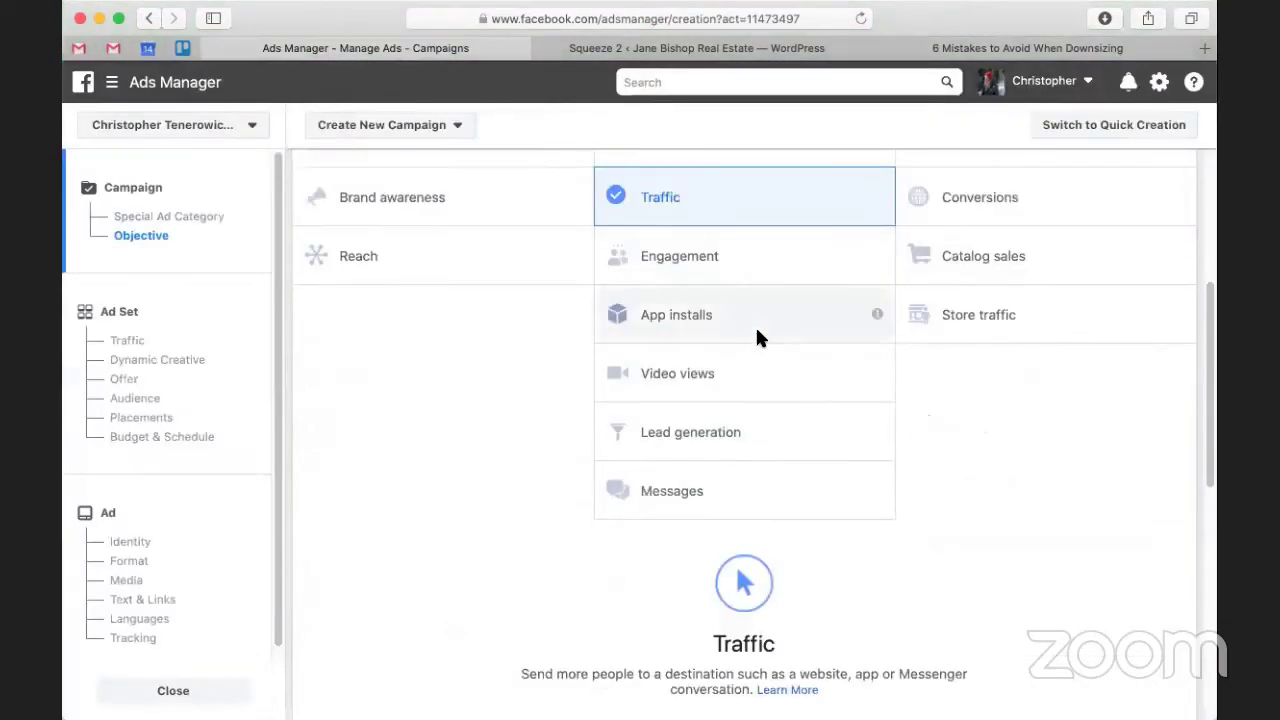
scroll(729, 334, down, 5)
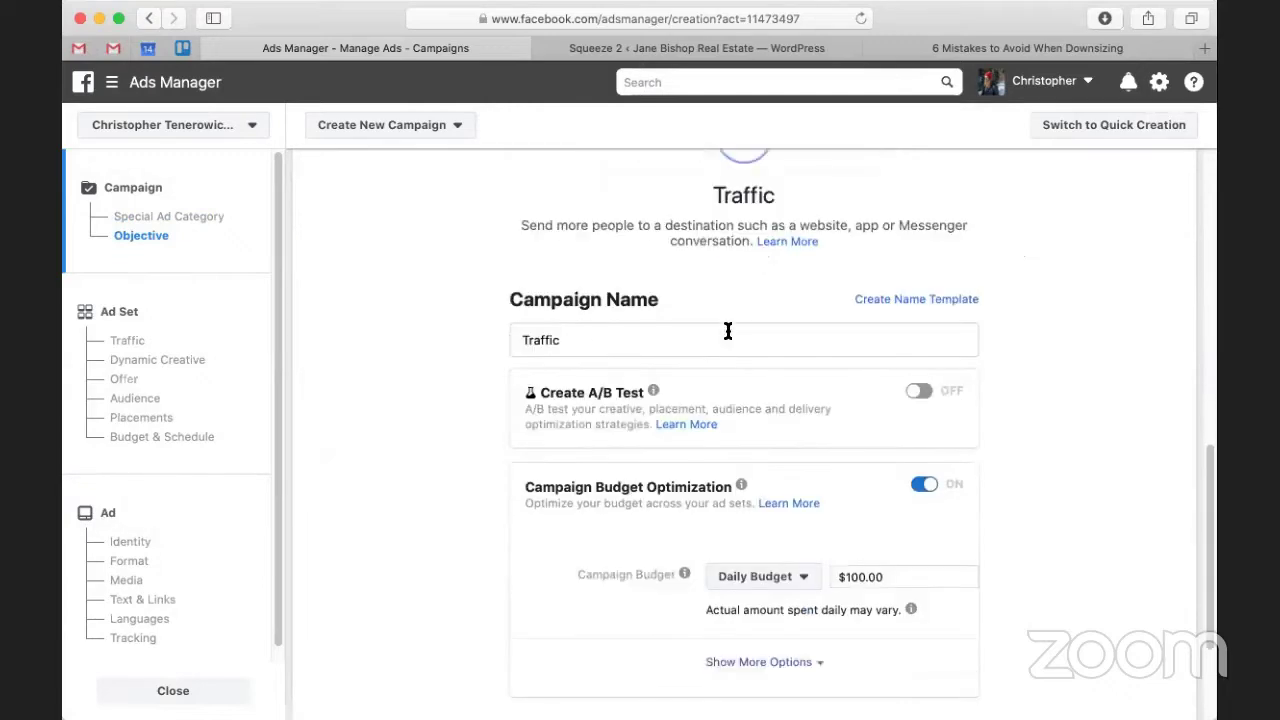
click(681, 308)
double_click(682, 309)
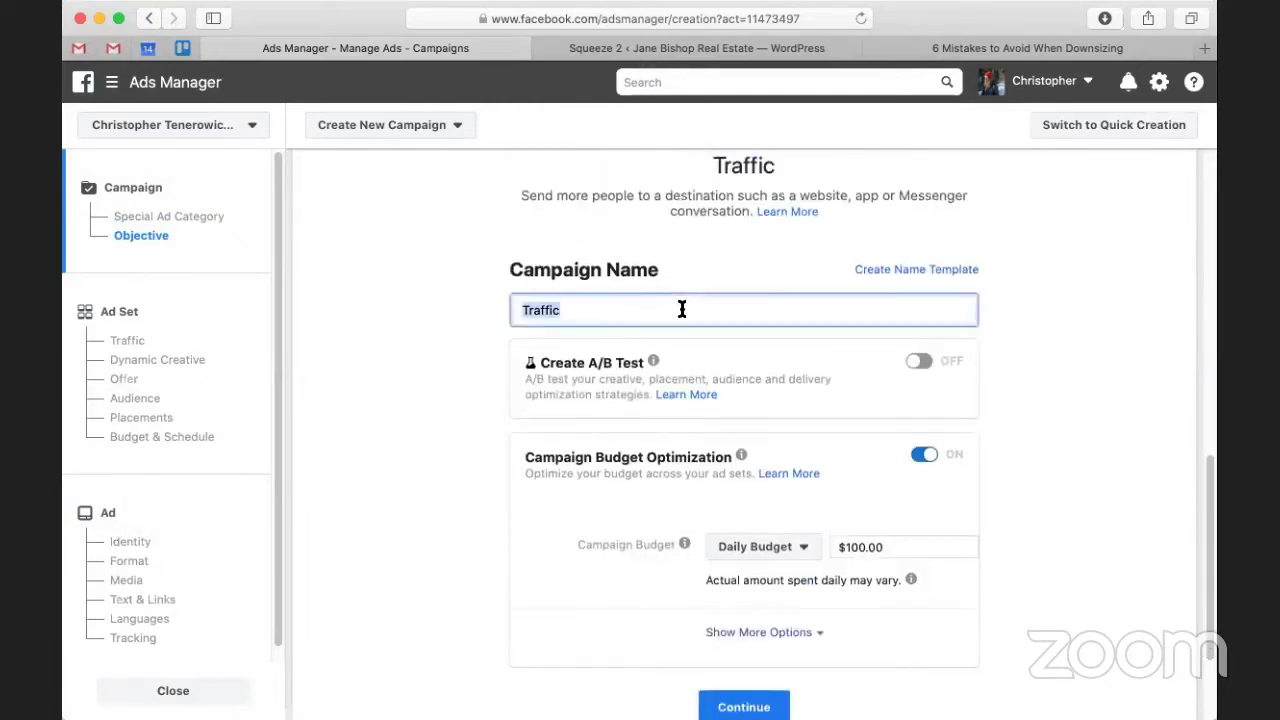
text(6 mistakes to)
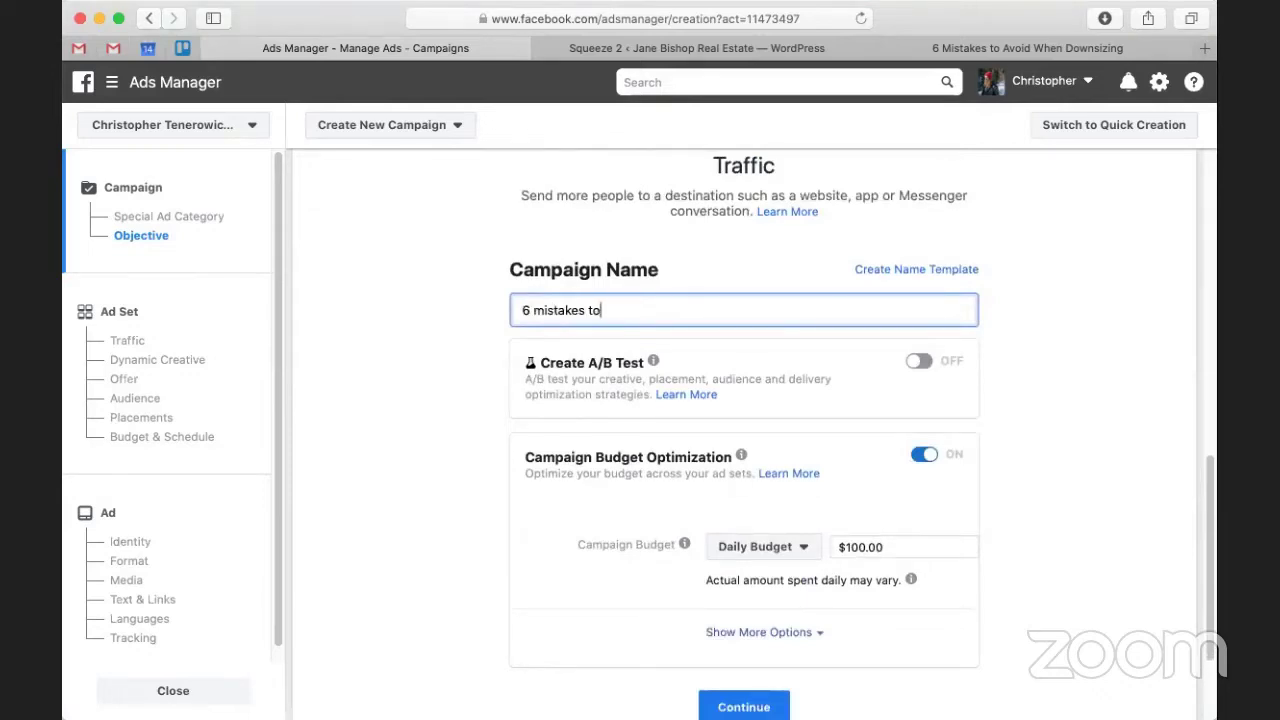
text( Avoid when Downs)
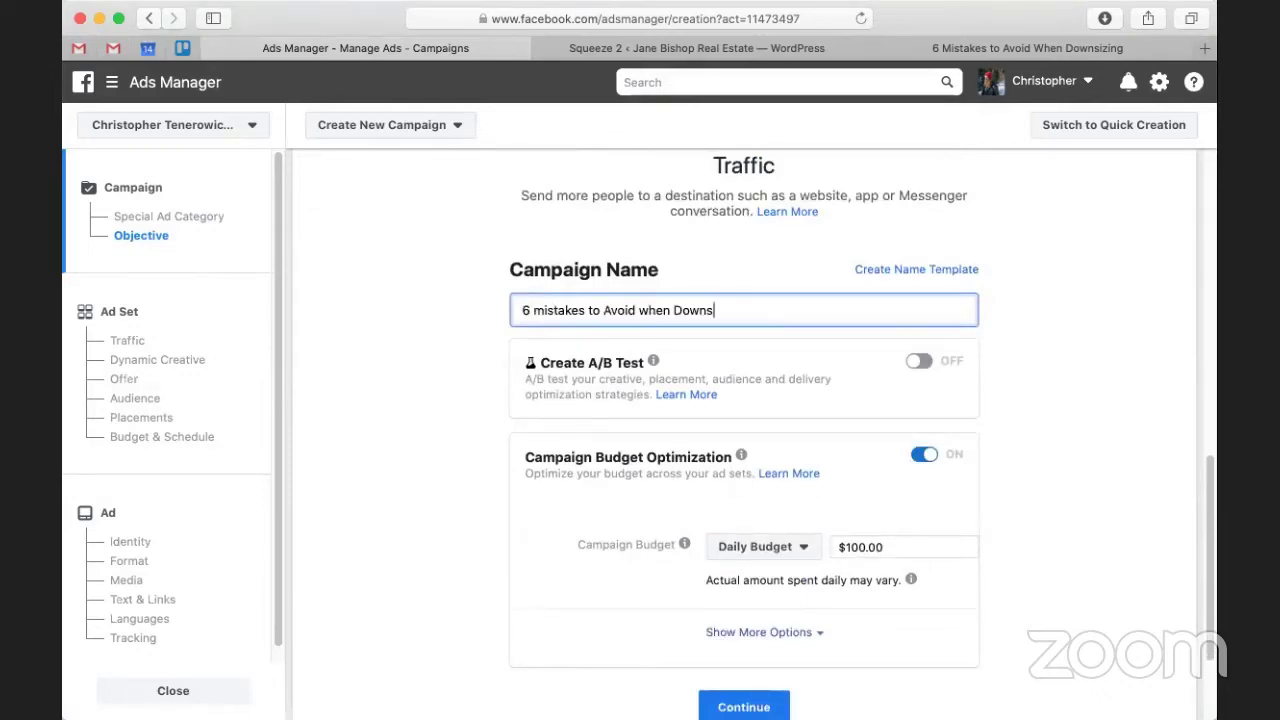
text(izing)
Set the campaign budget to a lifetime budget of $45.00 and continue to the ad set
scroll(1071, 429, down, 3)
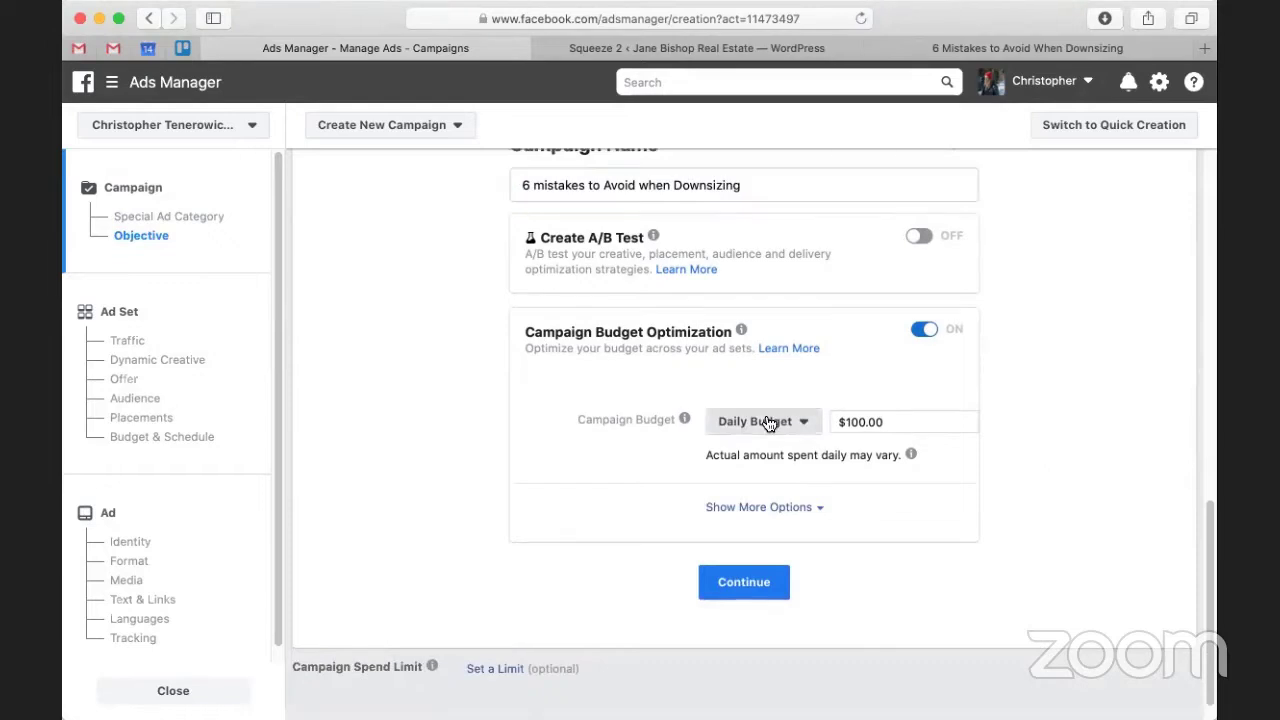
click(766, 421)
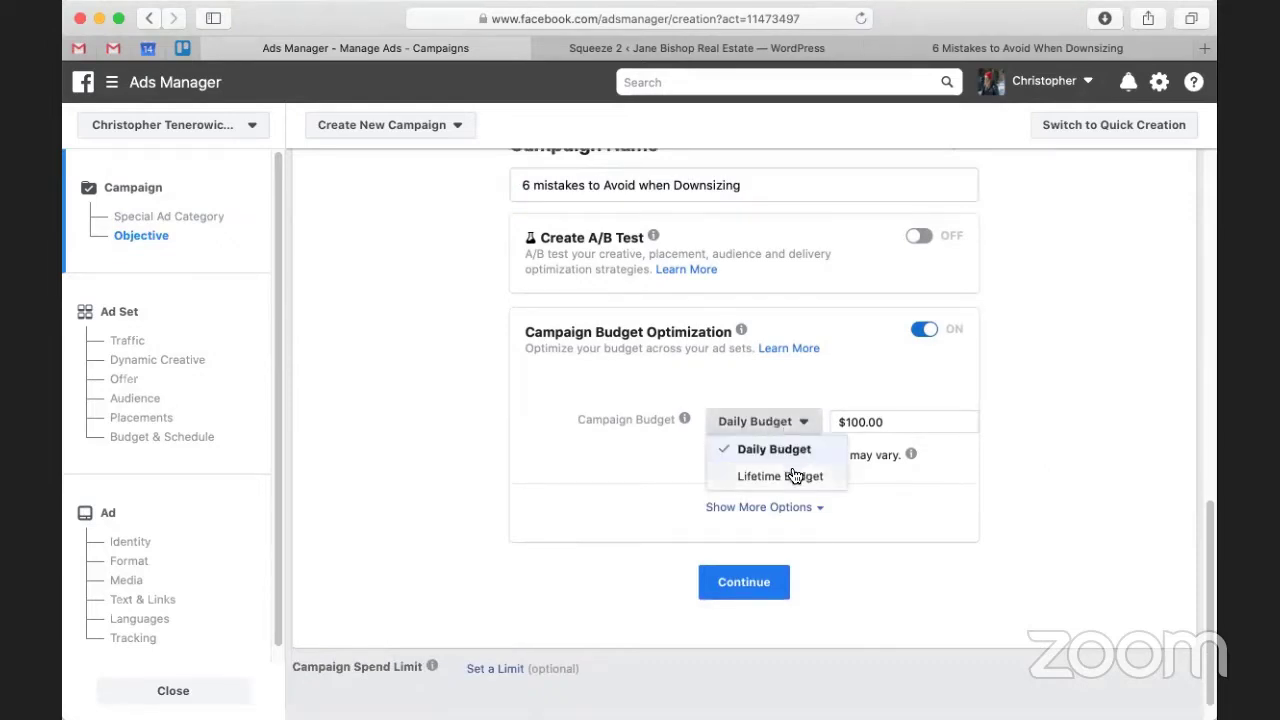
click(790, 476)
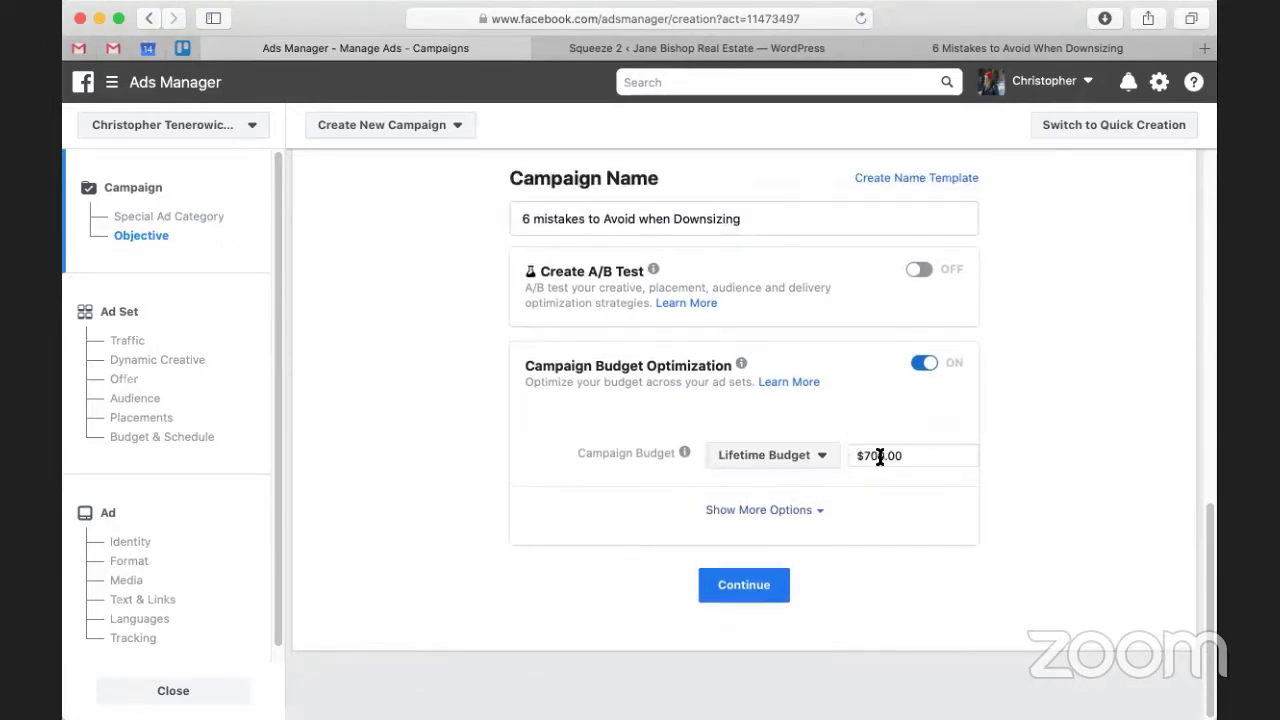
click(880, 457)
key(BackSpace)
key(BackSpace)
key(BackSpace)
key(BackSpace)
text(45)
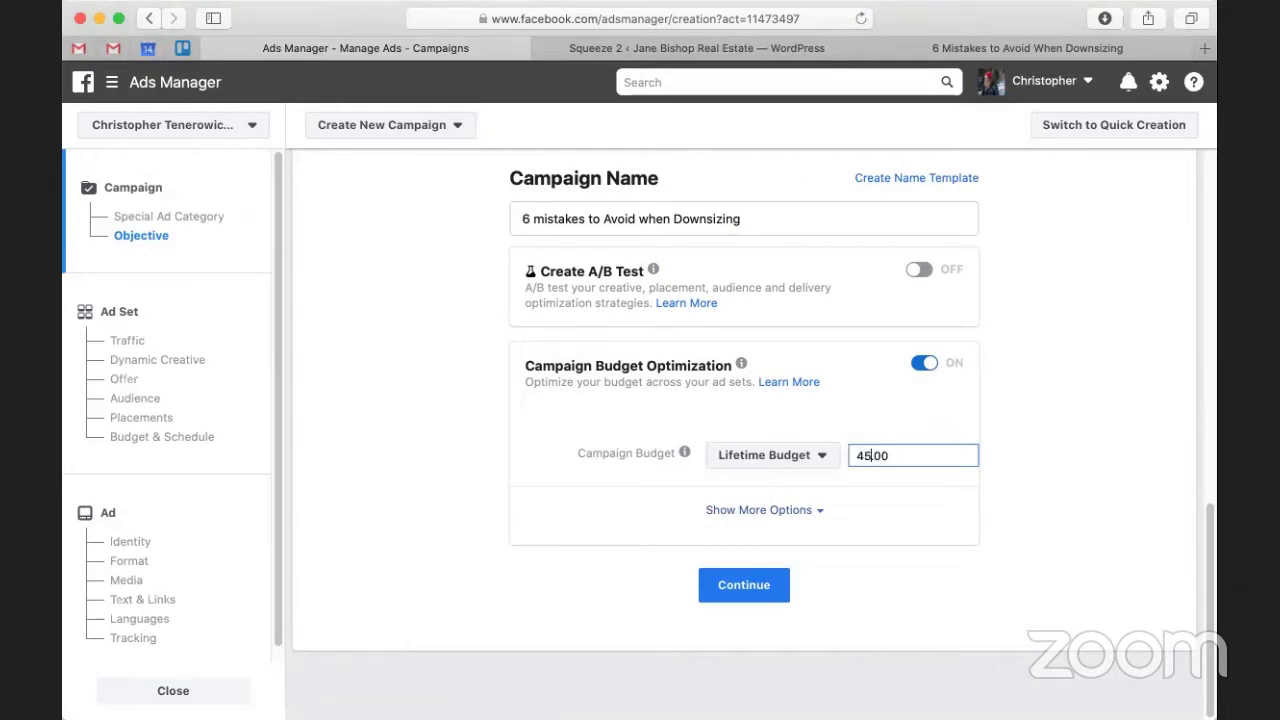
click(880, 566)
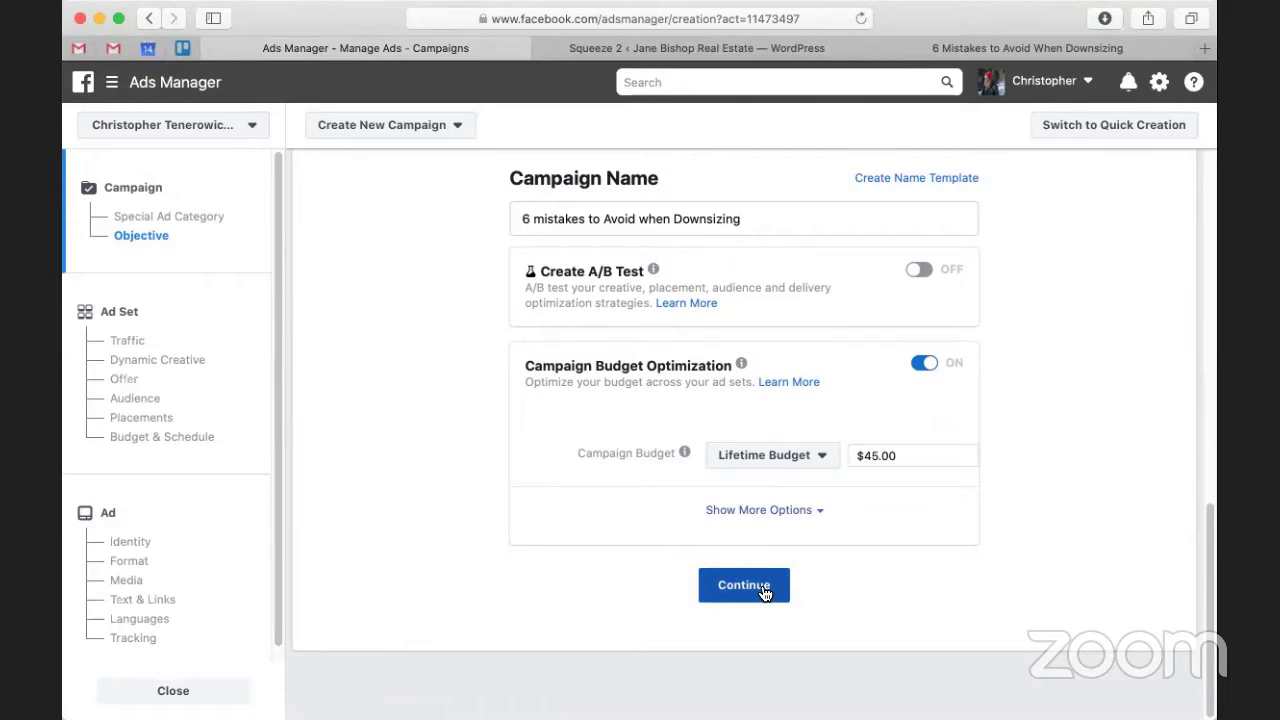
click(765, 590)
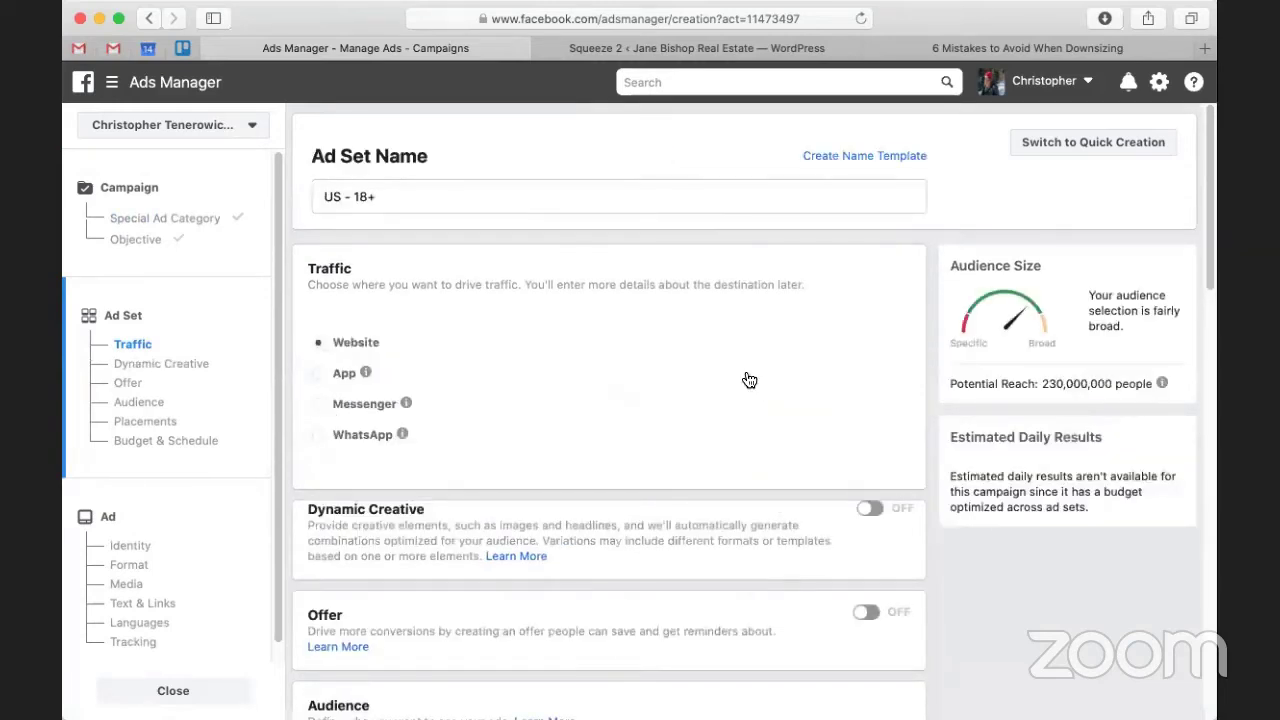
Select Website as the ad set's traffic destination
click(592, 204)
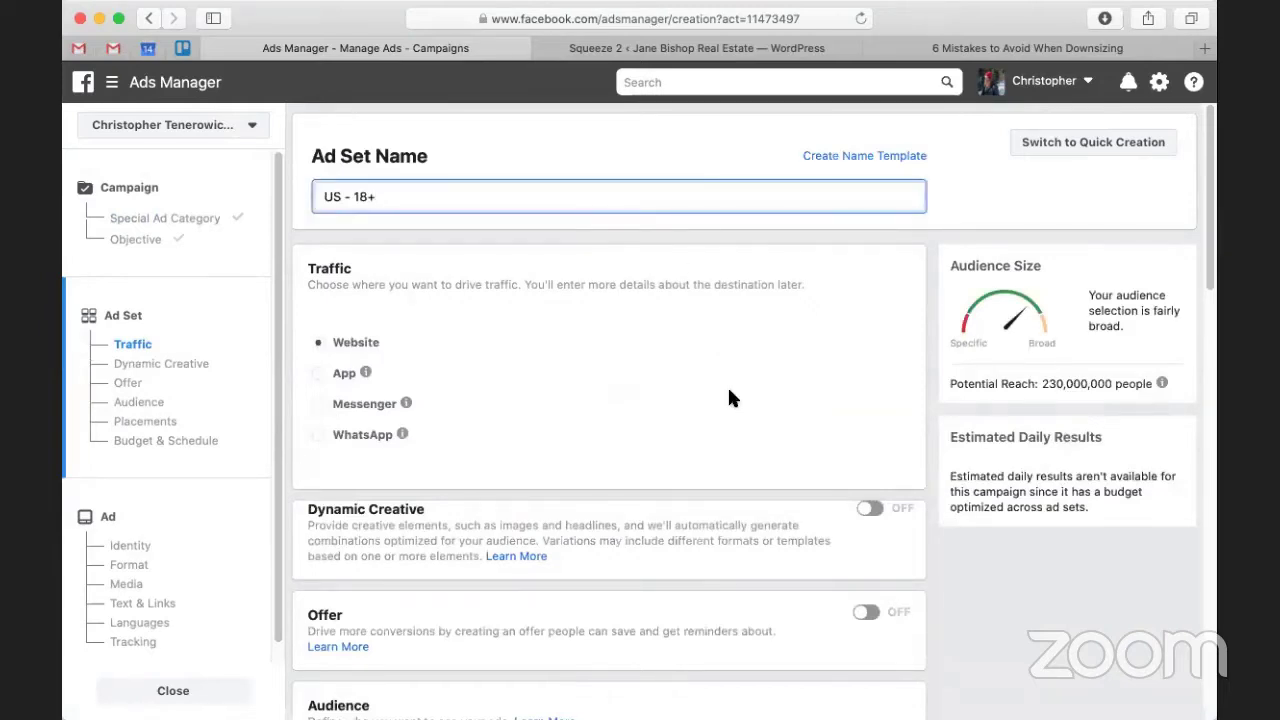
scroll(731, 397, down, 1)
scroll(486, 314, down, 1)
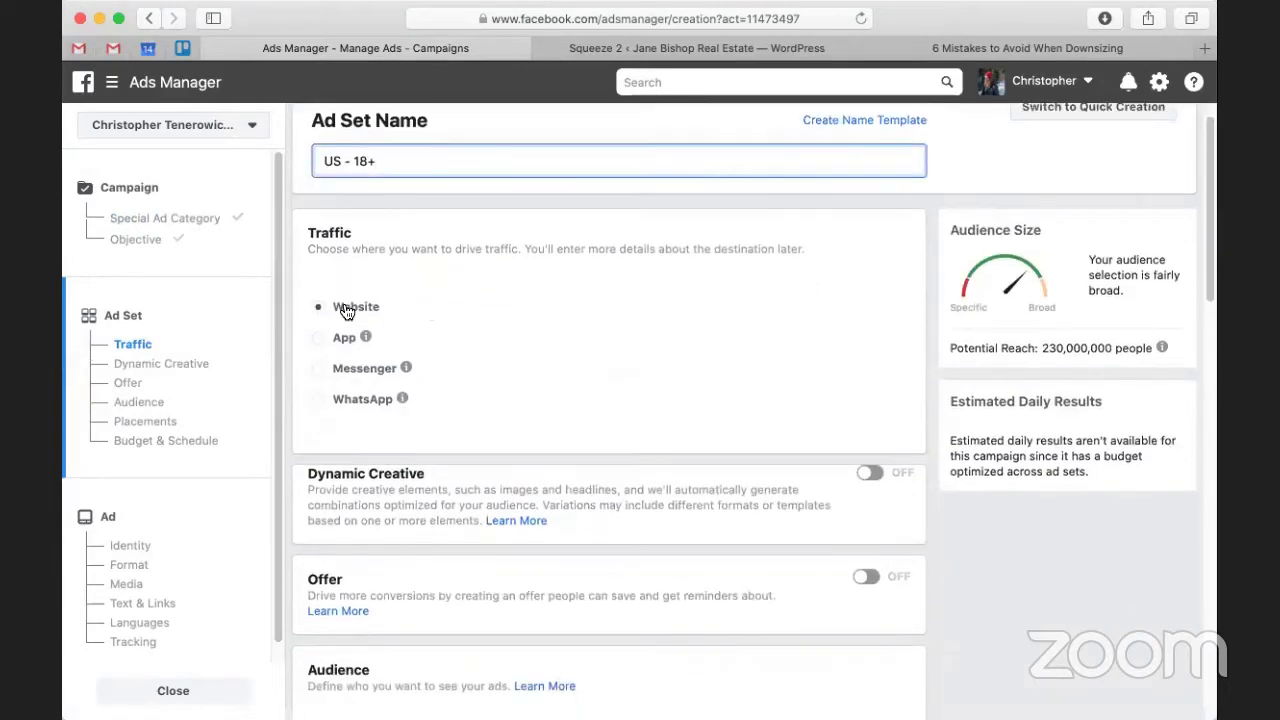
click(345, 311)
Examine the ad set's audience section, including the saved audiences and the location, age, gender and detailed targeting settings for a new audience
scroll(437, 323, down, 4)
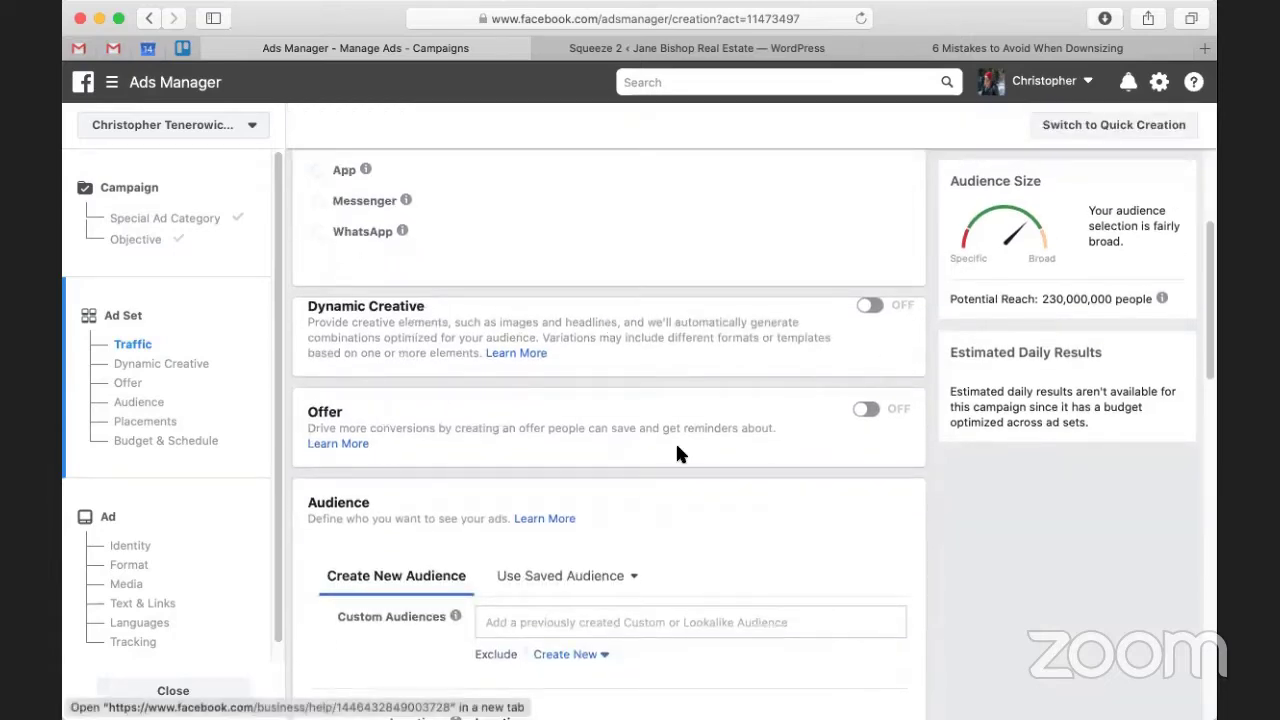
scroll(675, 452, down, 5)
scroll(675, 452, down, 2)
scroll(675, 452, up, 2)
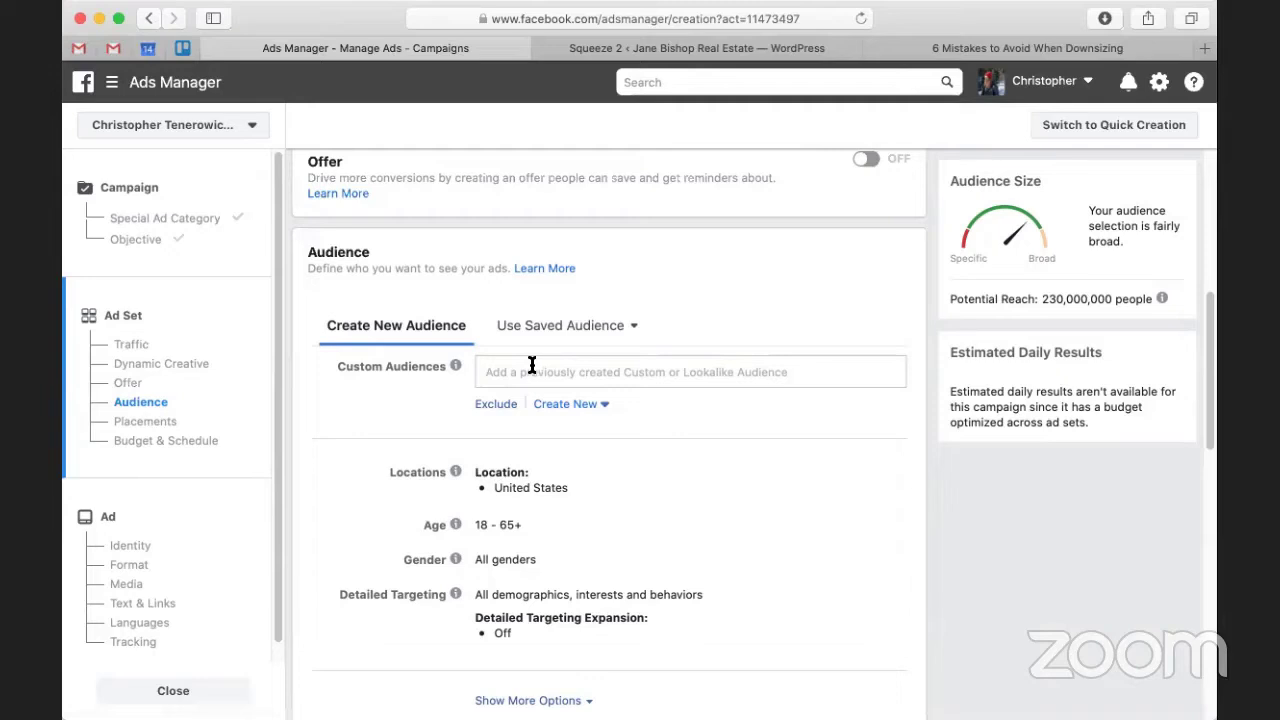
click(551, 324)
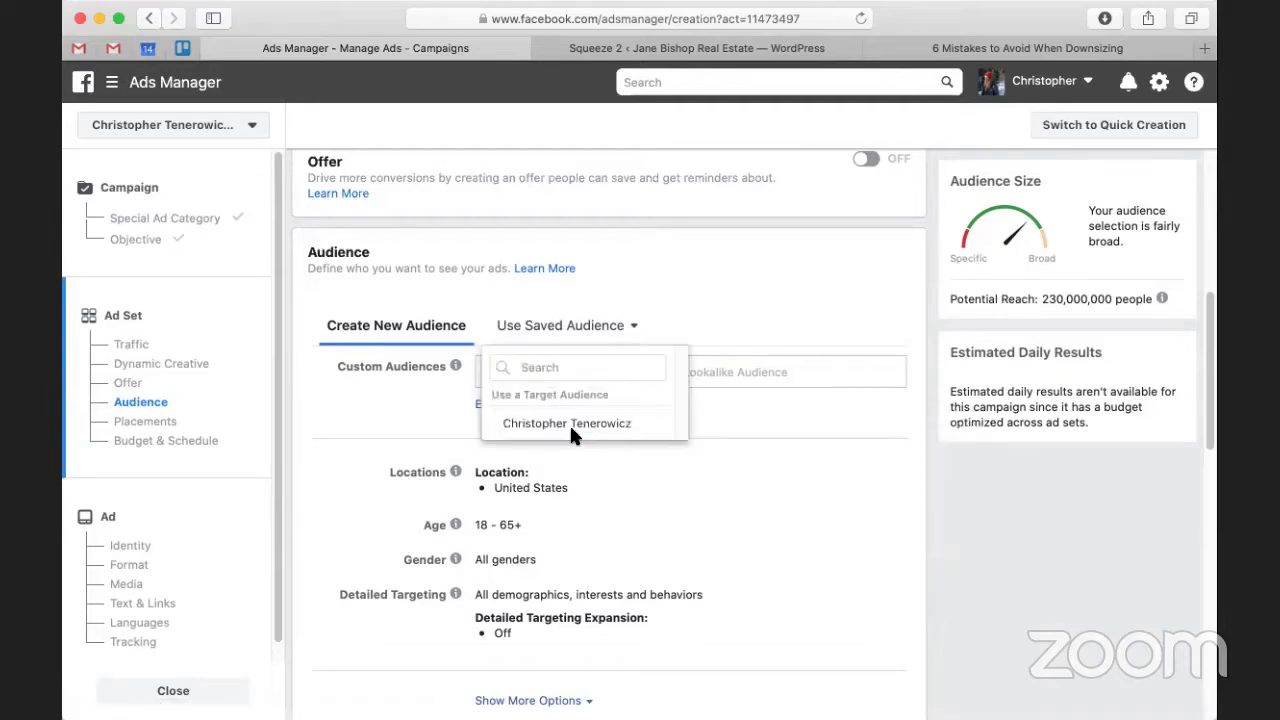
click(410, 325)
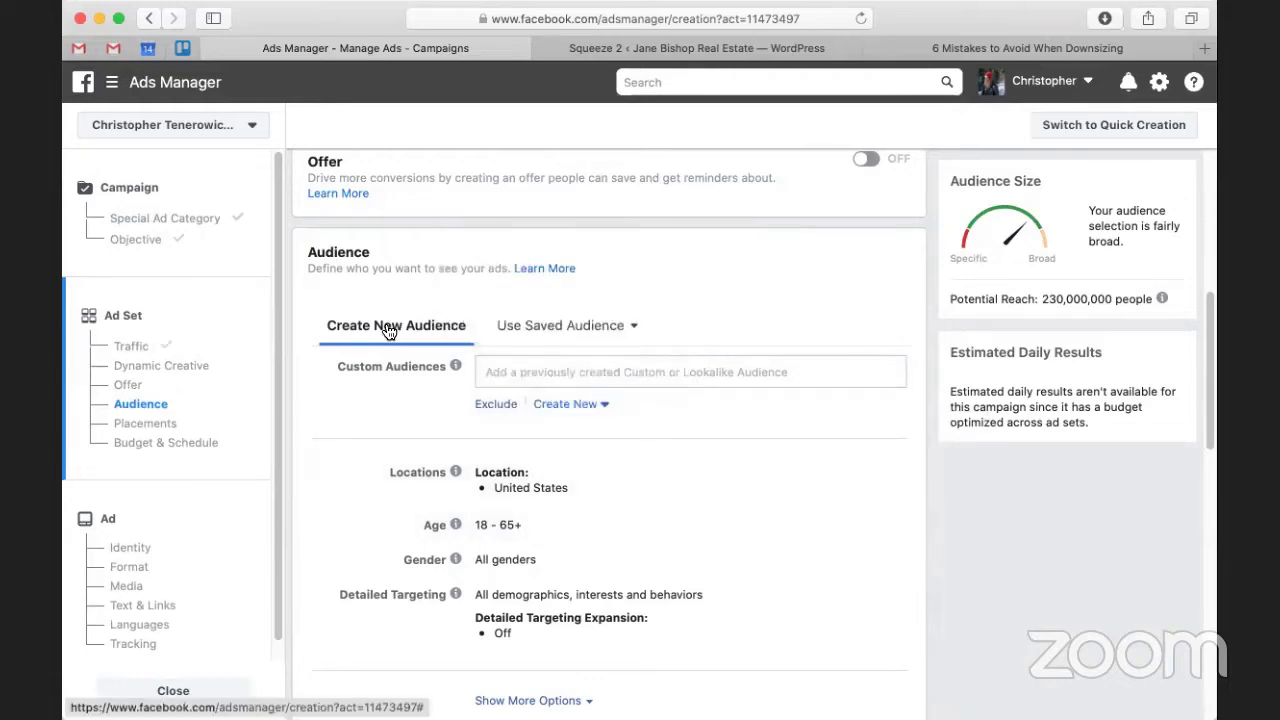
click(168, 457)
scroll(427, 468, down, 1)
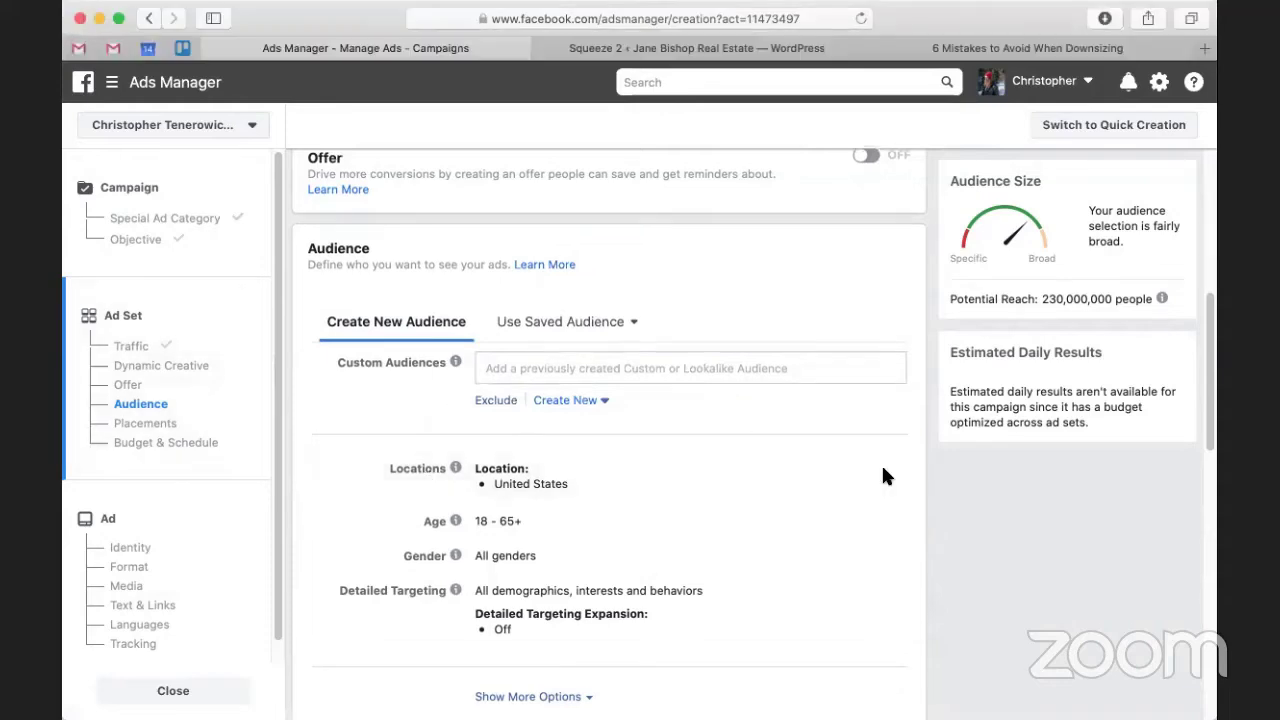
scroll(972, 493, down, 2)
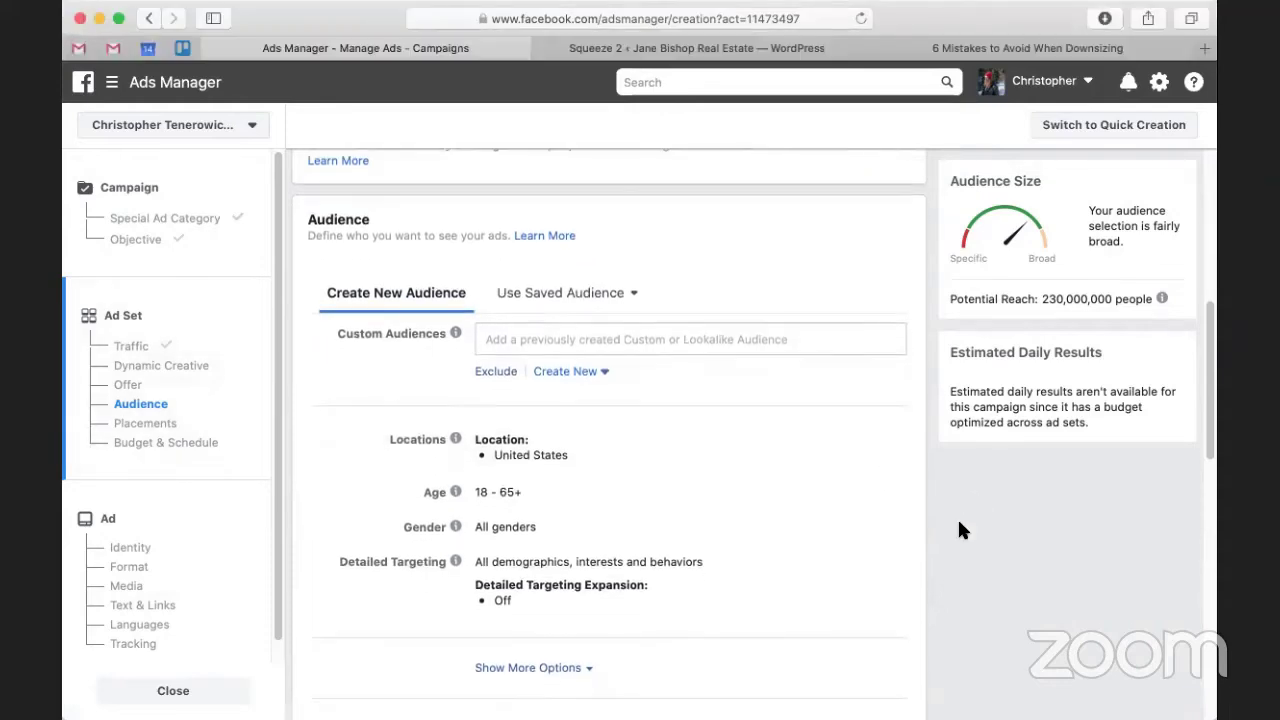
scroll(958, 530, down, 3)
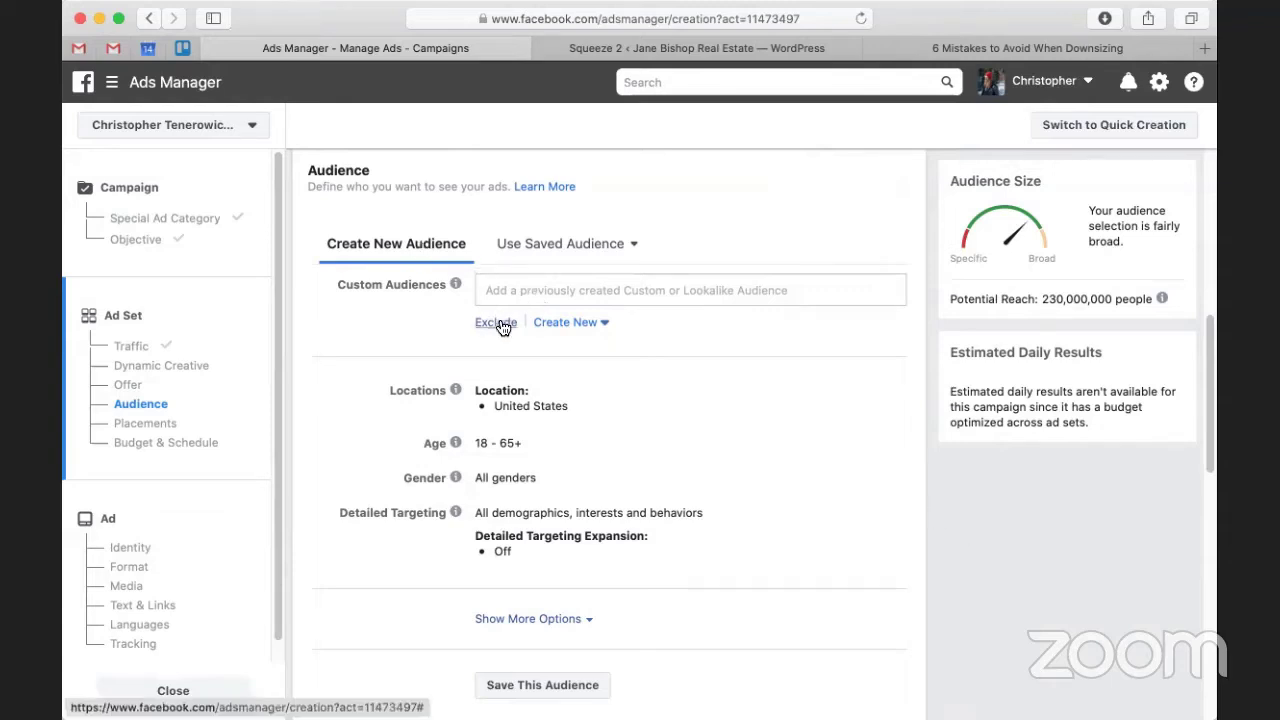
View the custom and lookalike choices for creating a new audience
click(566, 322)
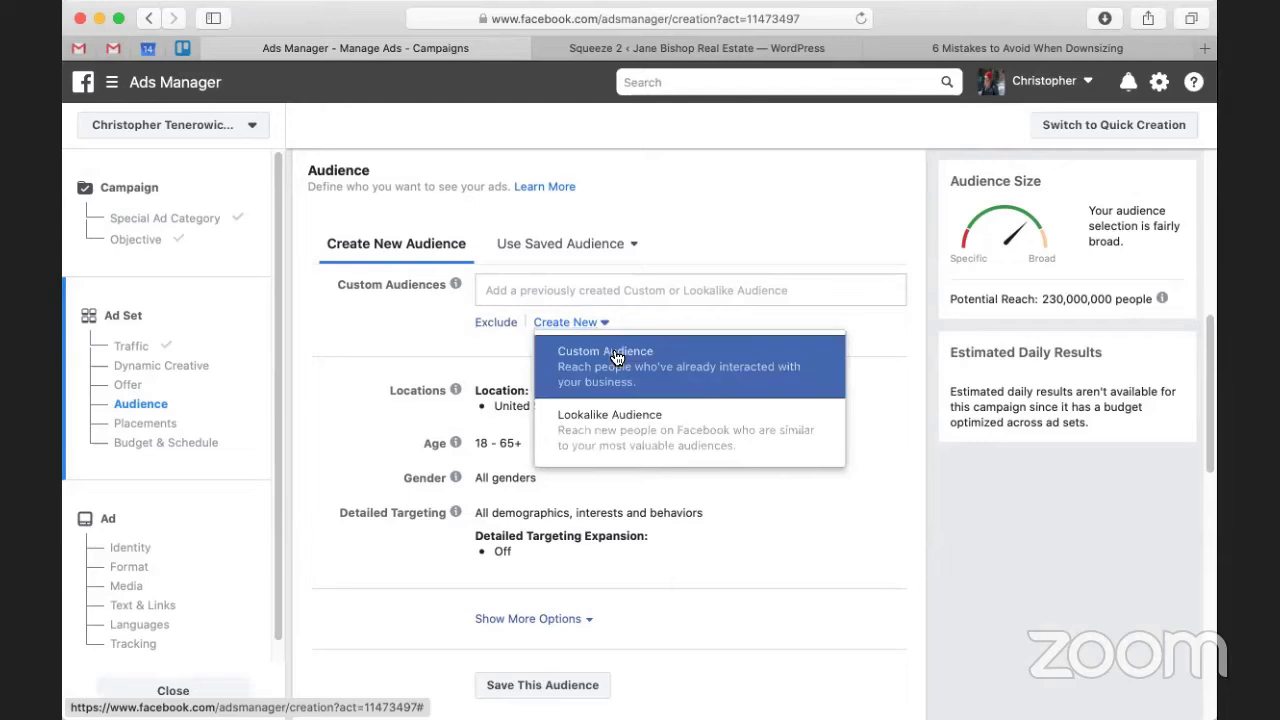
click(1049, 519)
scroll(490, 372, down, 1)
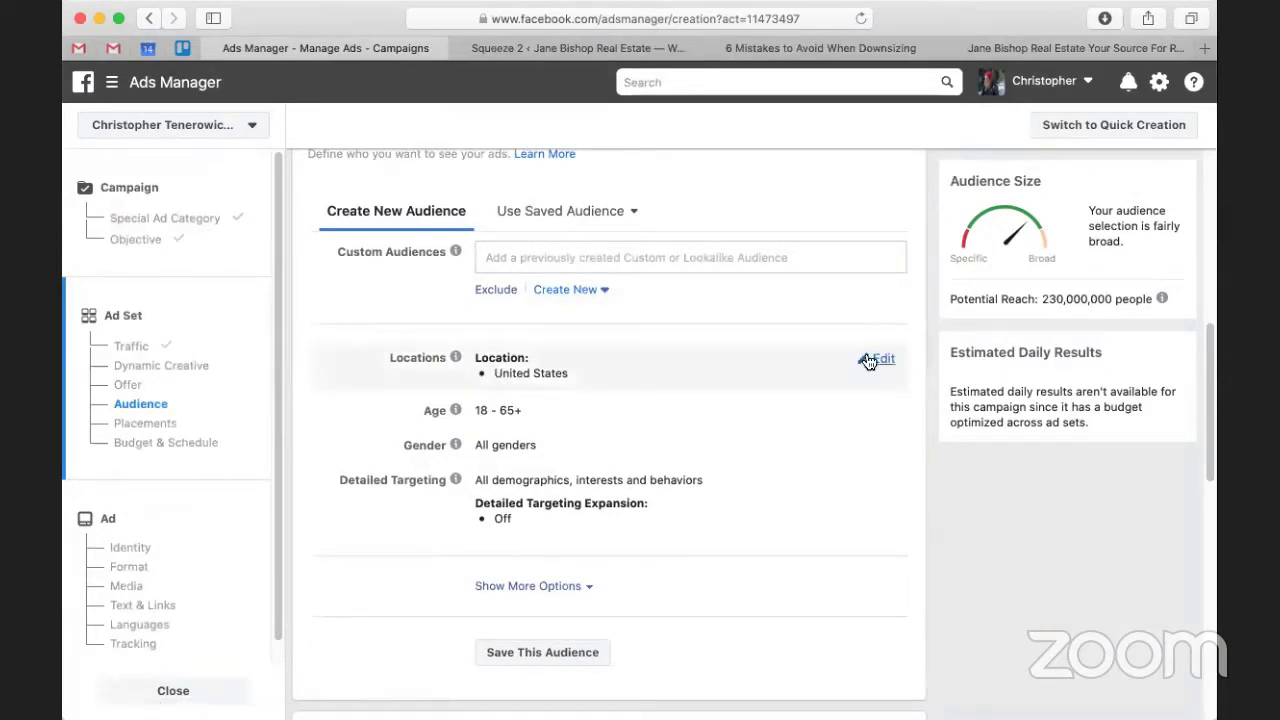
Change the audience location from the United States to the West Hills, California neighborhood
click(860, 360)
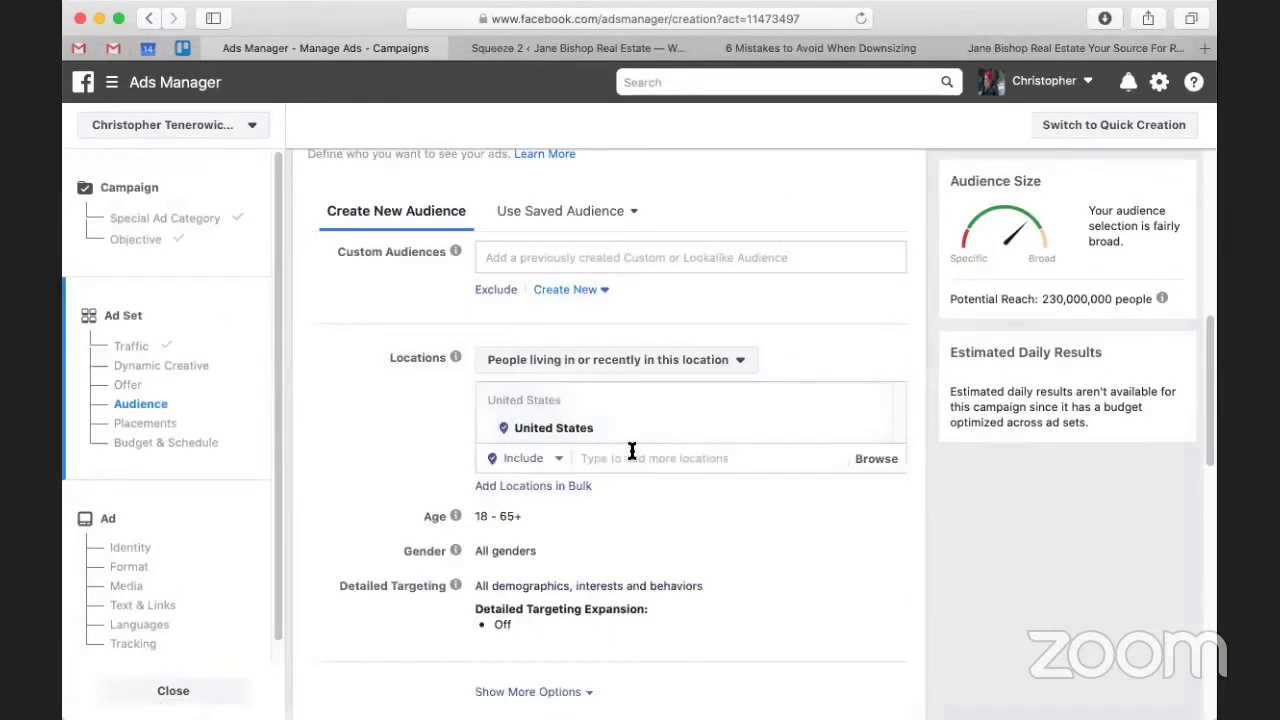
click(632, 451)
text(West)
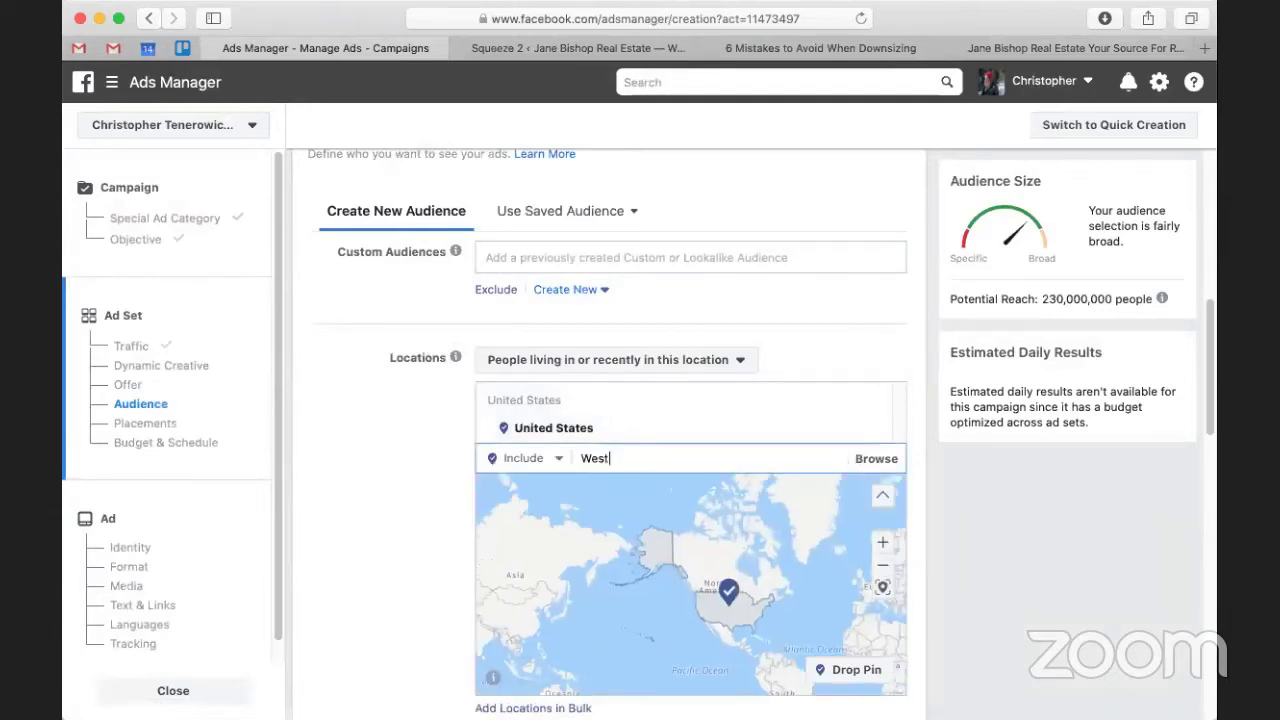
text( Gills)
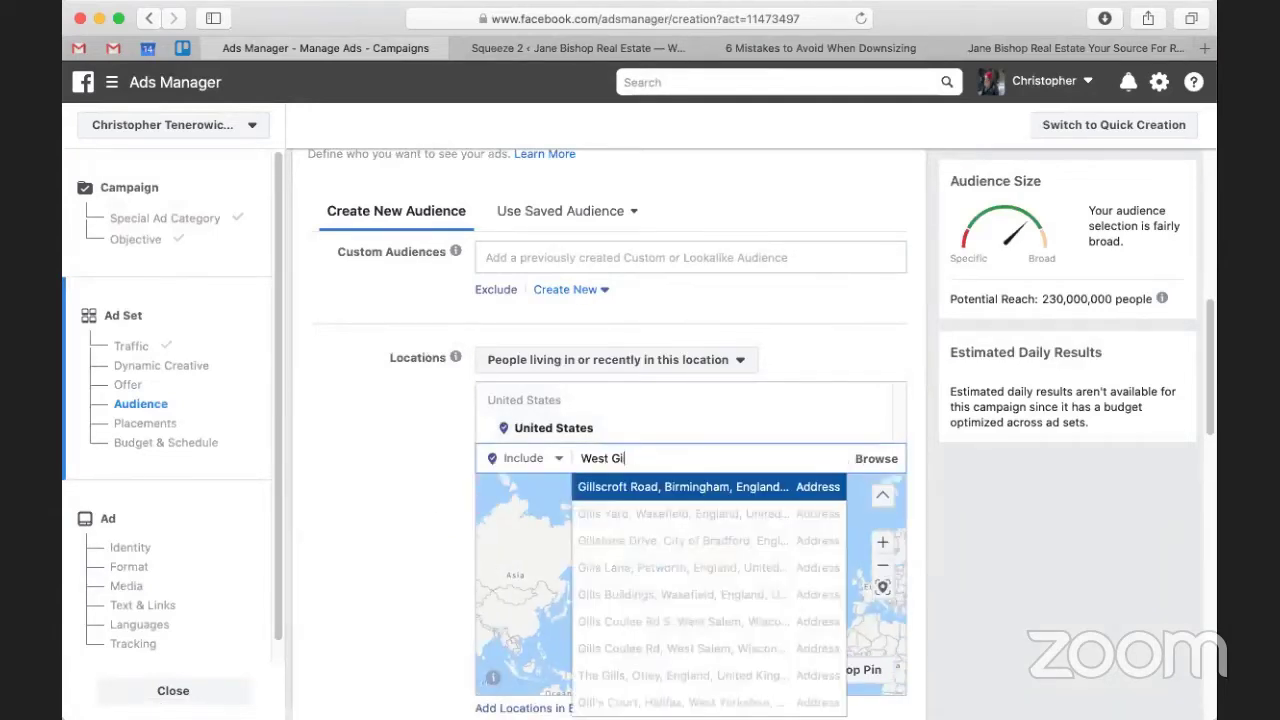
key(BackSpace)
key(BackSpace)
key(BackSpace)
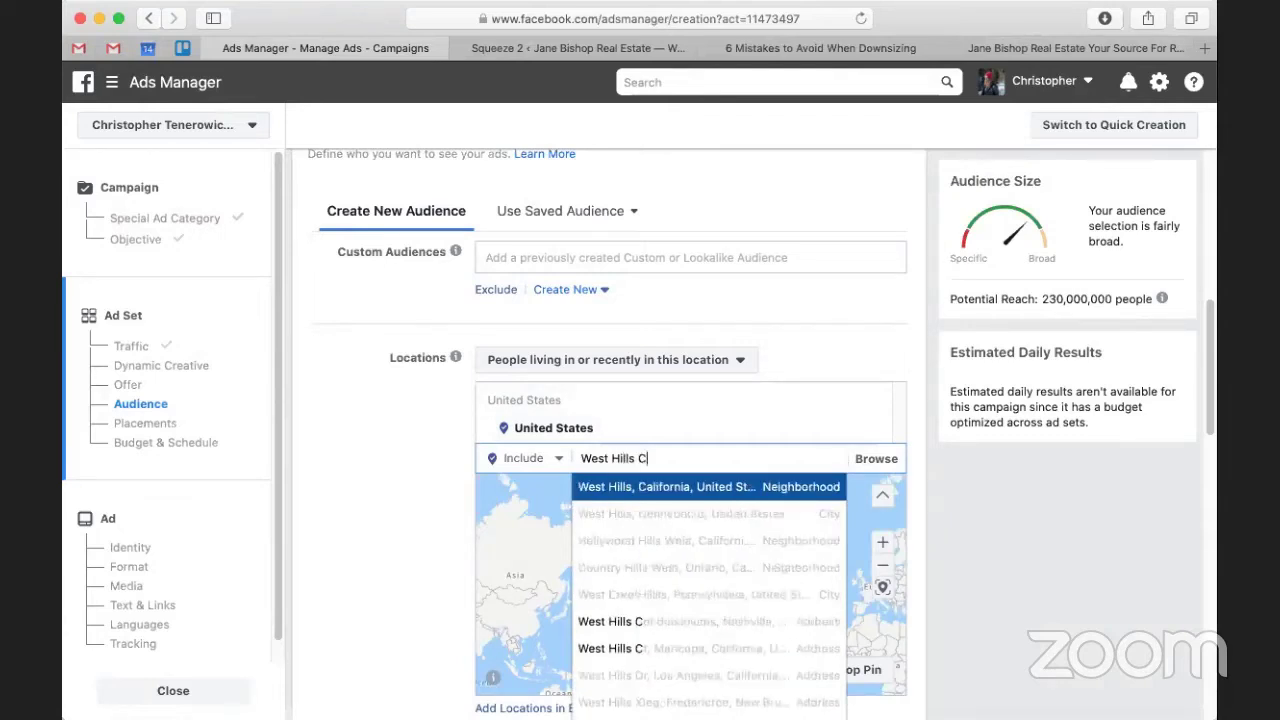
key(Return)
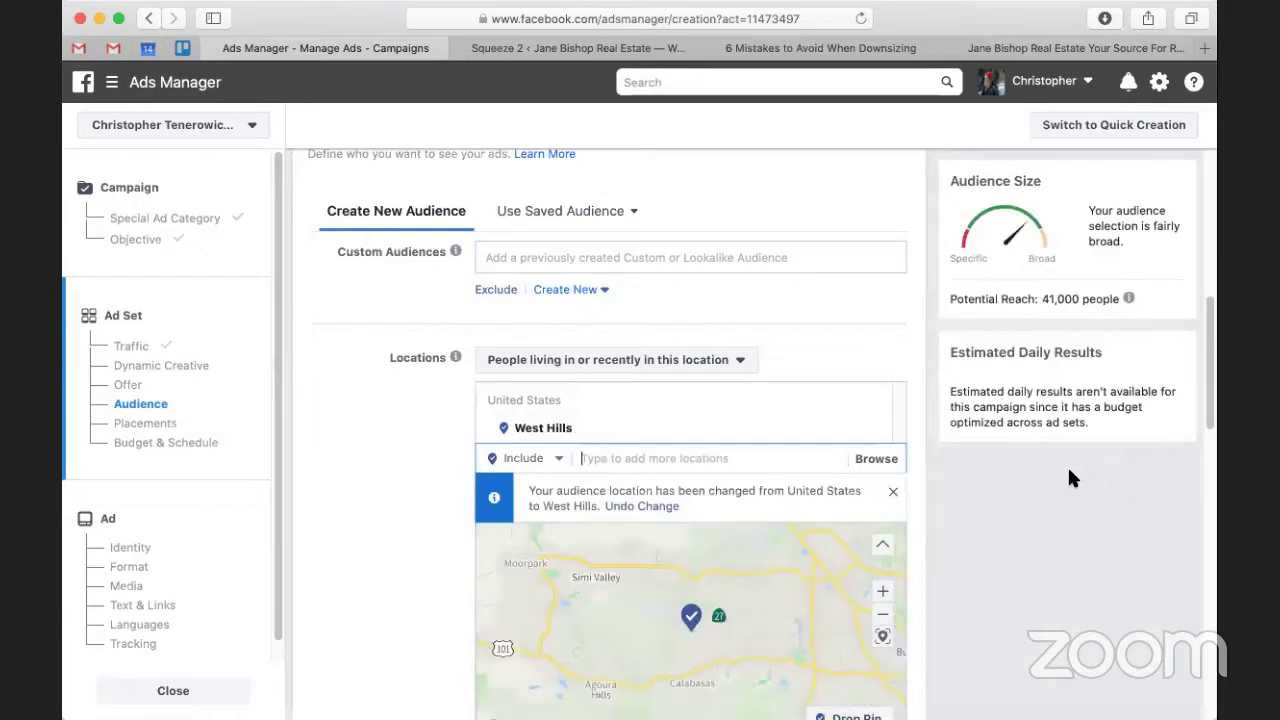
Examine the area surrounding West Hills on the audience location map
scroll(263, 478, down, 1)
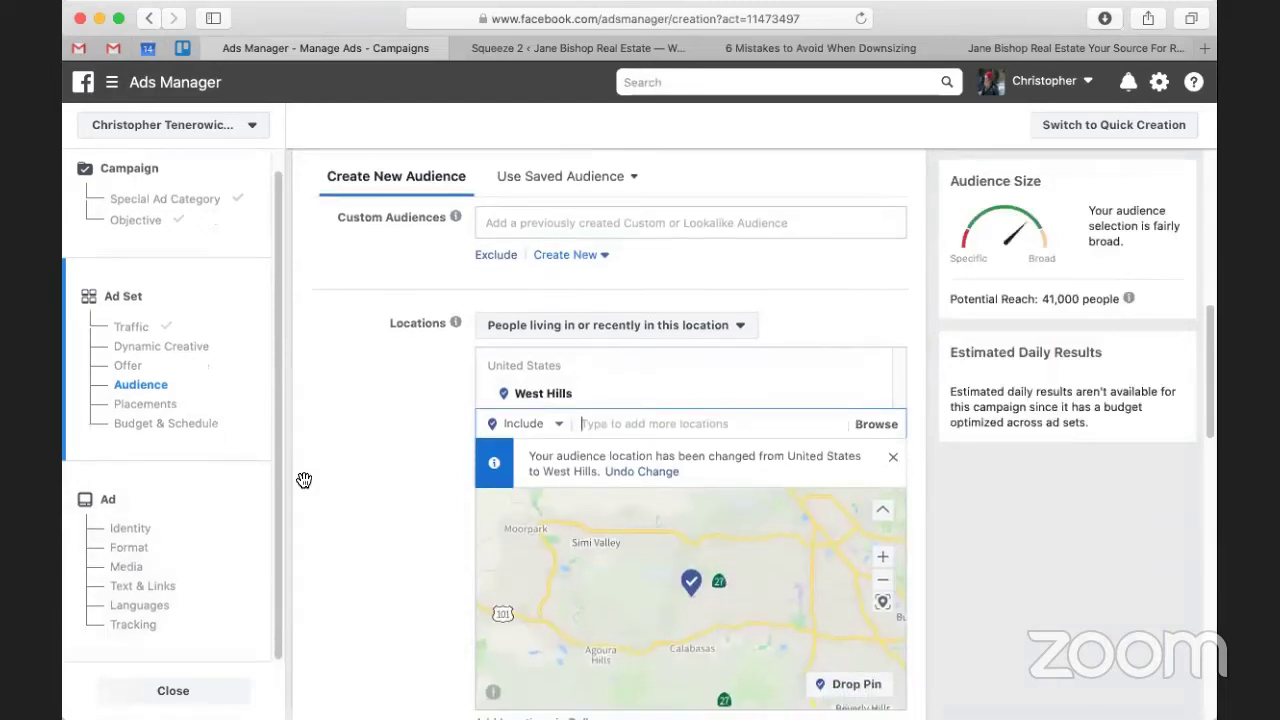
scroll(704, 519, down, 3)
scroll(704, 612, up, 3)
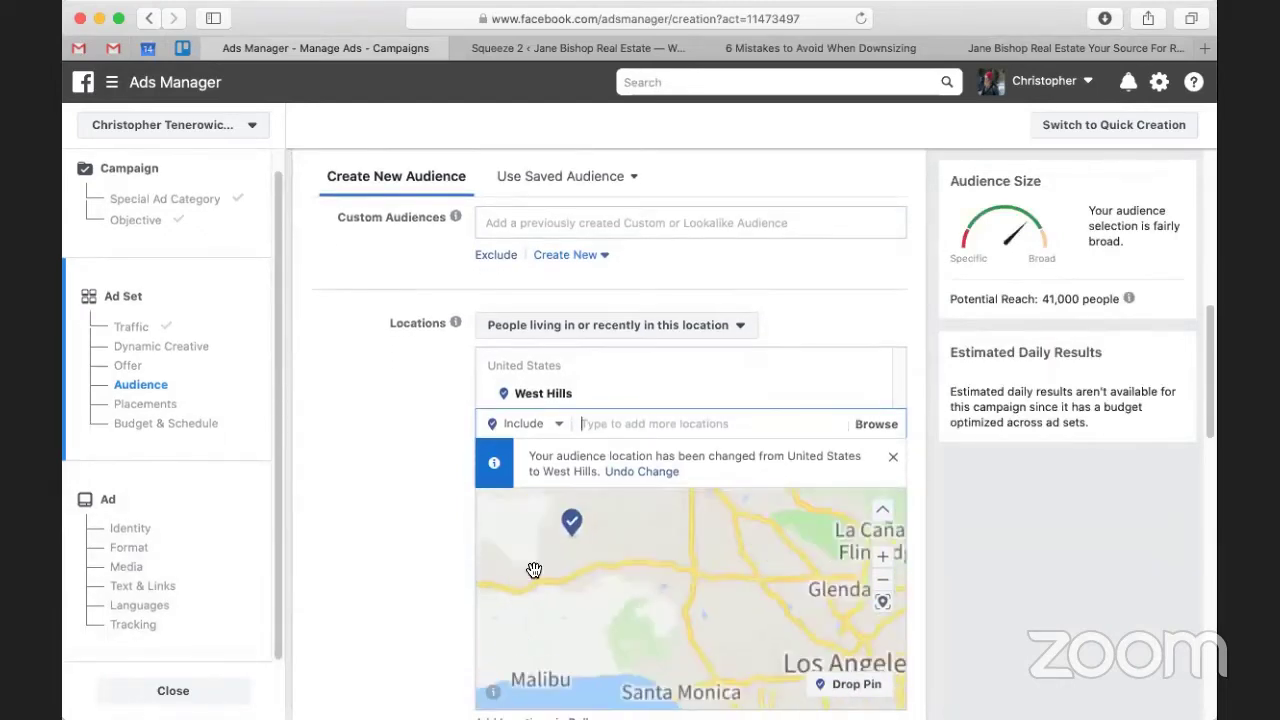
drag(755, 591, 860, 624)
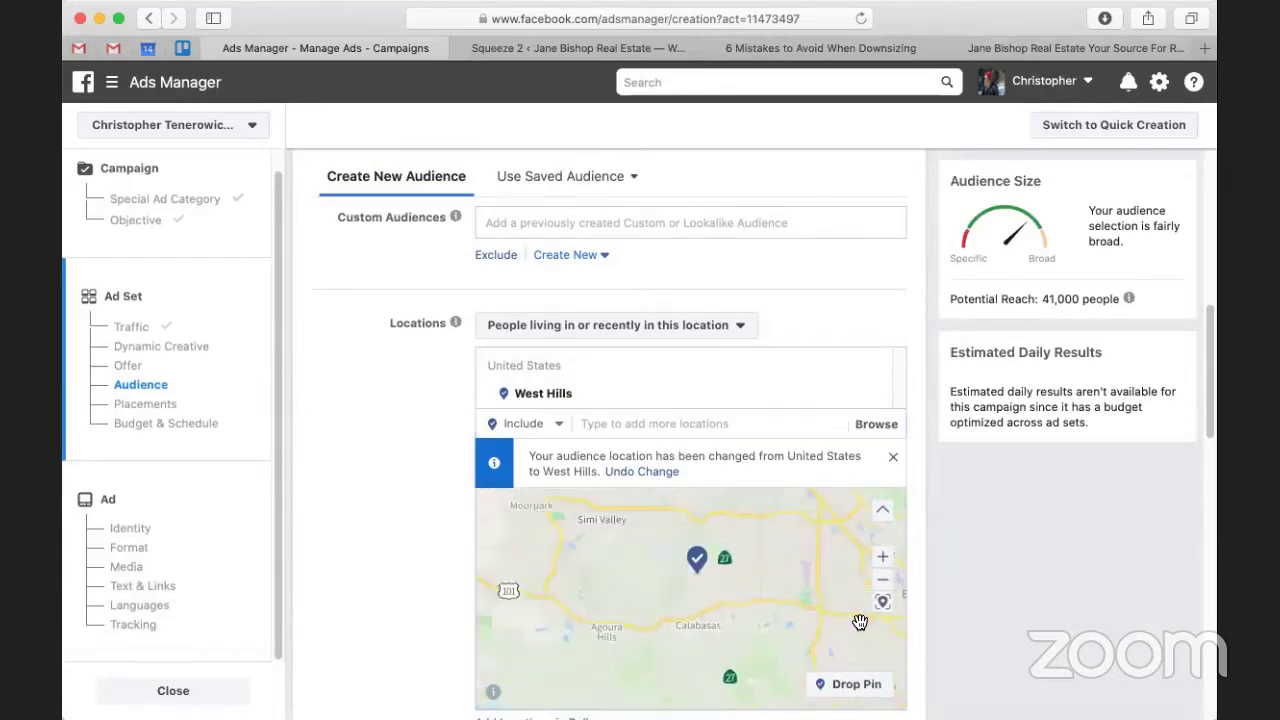
scroll(757, 557, up, 3)
scroll(757, 557, down, 3)
scroll(1019, 559, down, 1)
Check the downsizing landing page and set the audience's minimum age to 45
scroll(379, 464, down, 4)
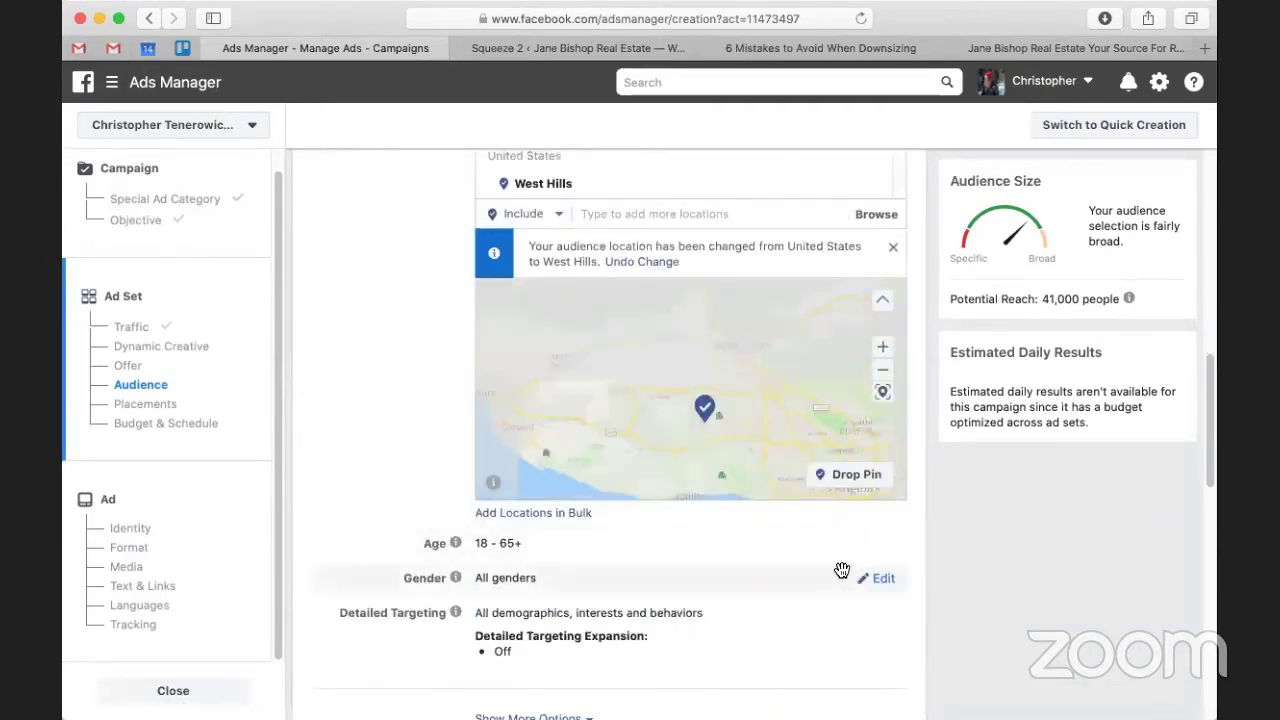
click(860, 545)
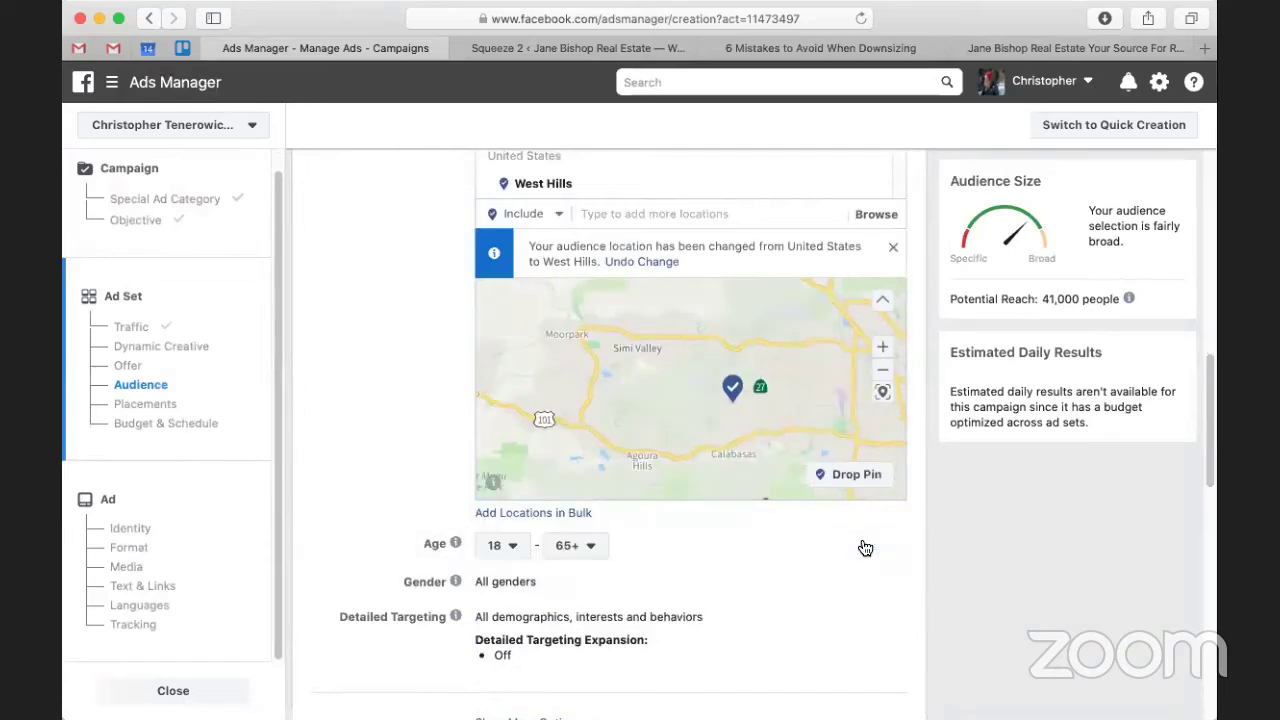
scroll(641, 530, down, 1)
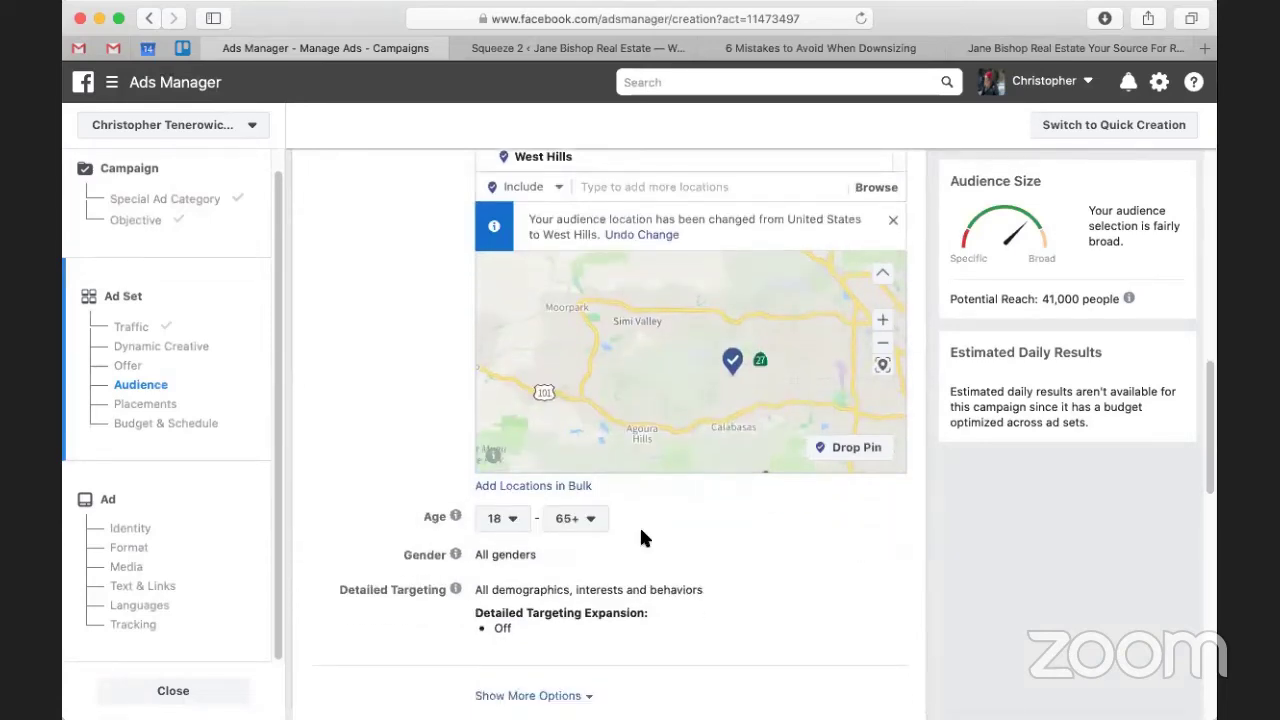
key(ctrl+Tab)
key(ctrl+Tab)
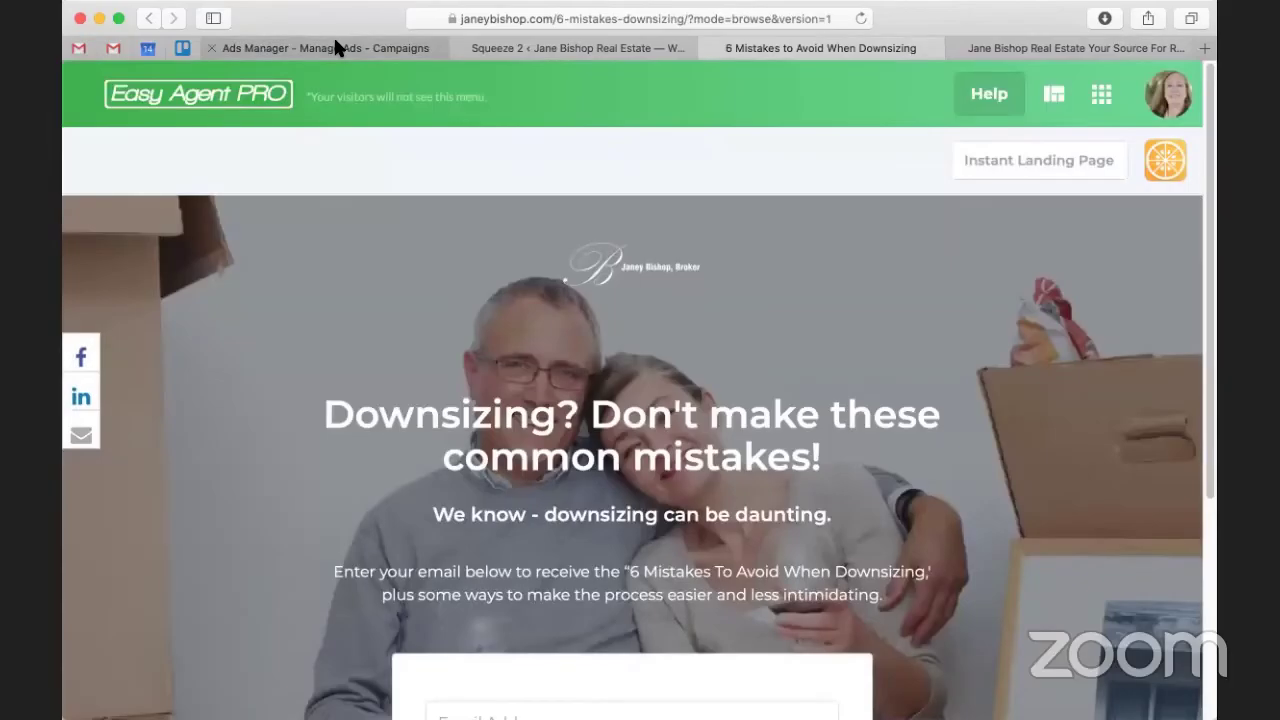
click(334, 42)
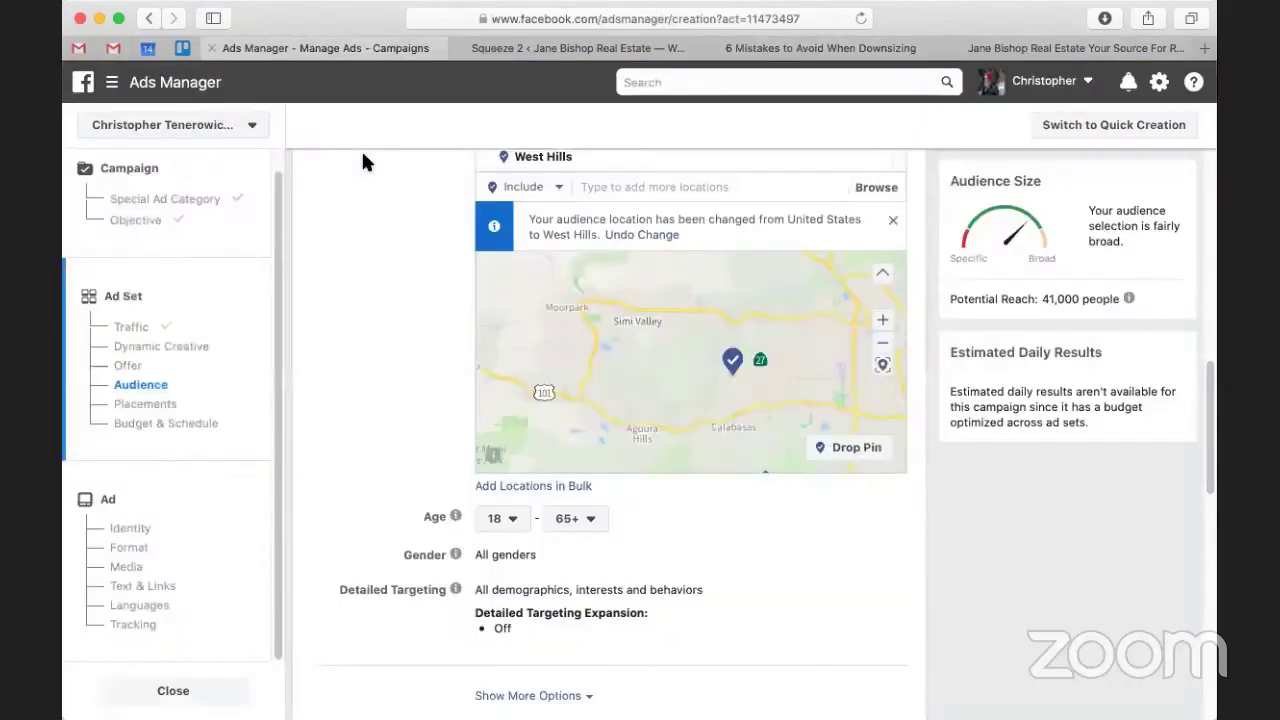
click(495, 518)
scroll(514, 414, down, 5)
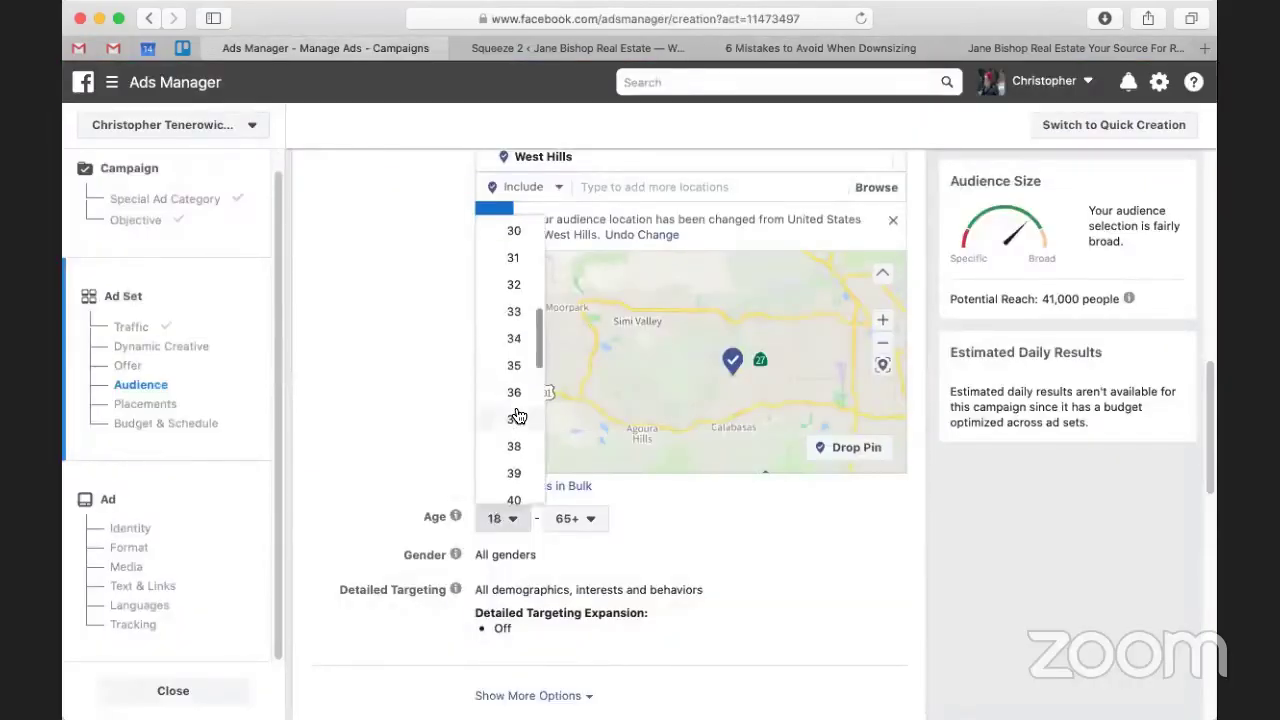
scroll(518, 415, down, 2)
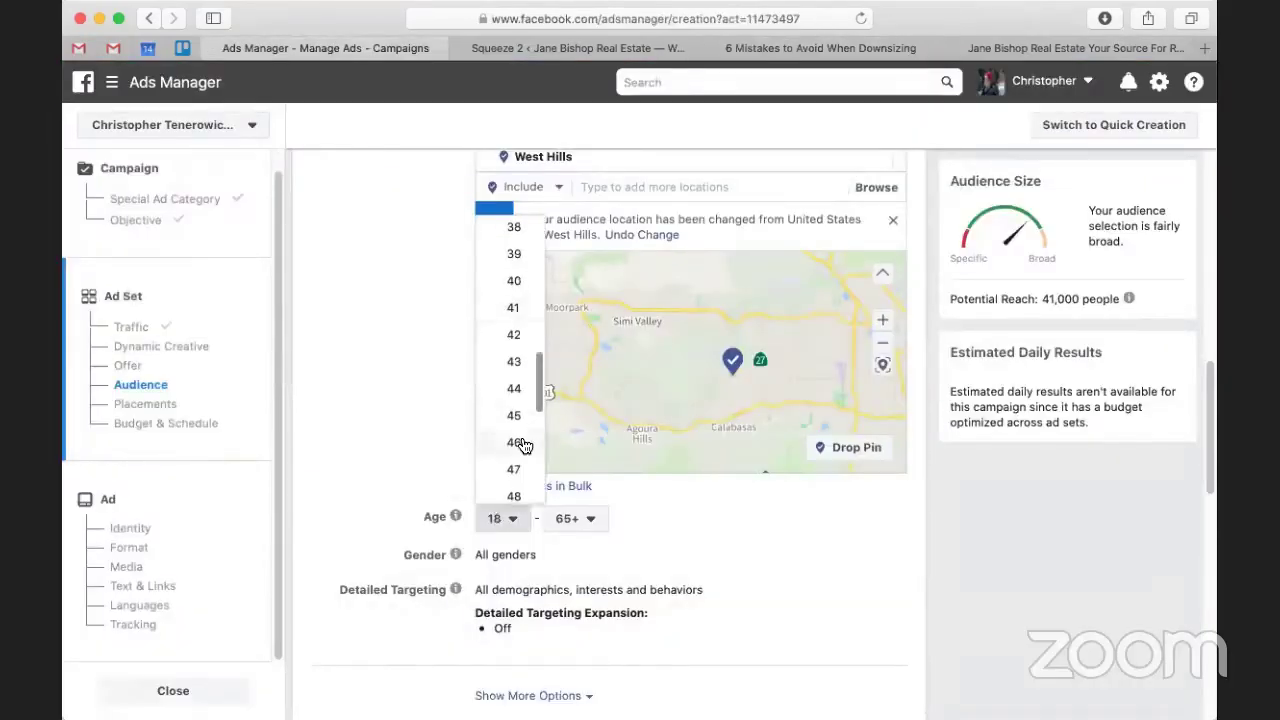
click(469, 412)
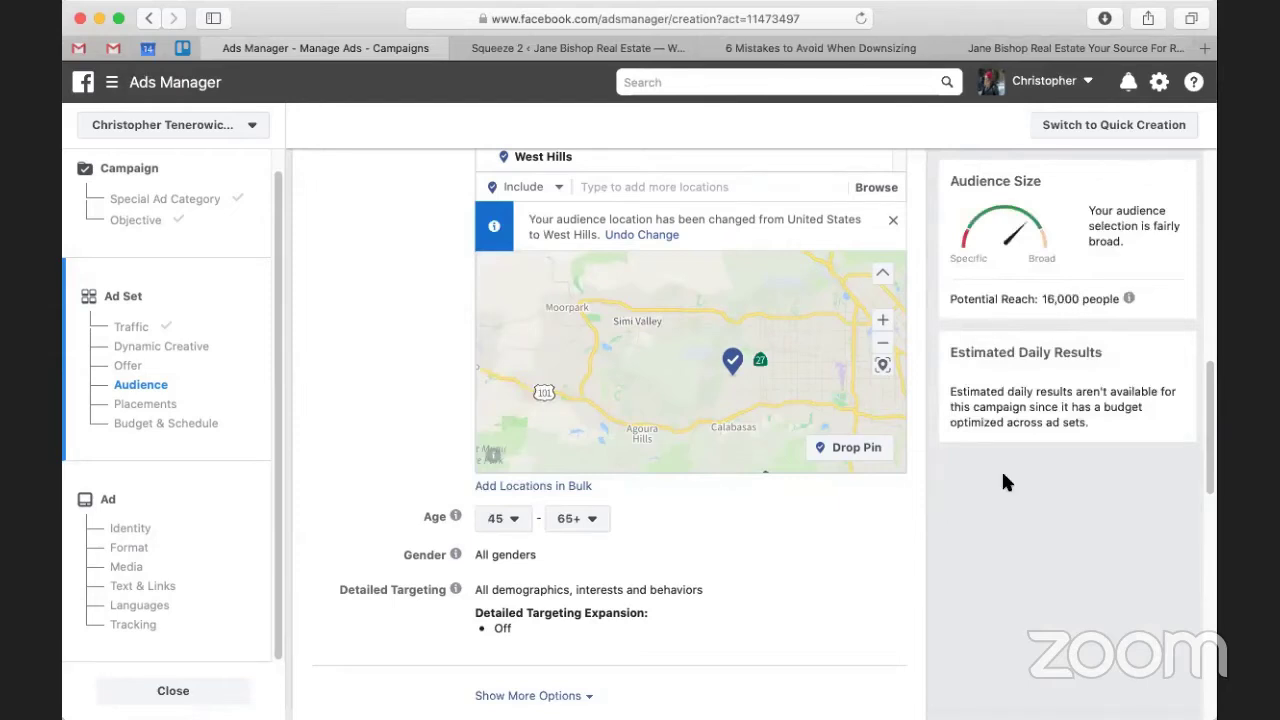
Add the Real estate and No Kids interests to the audience's detailed targeting
scroll(1001, 468, down, 2)
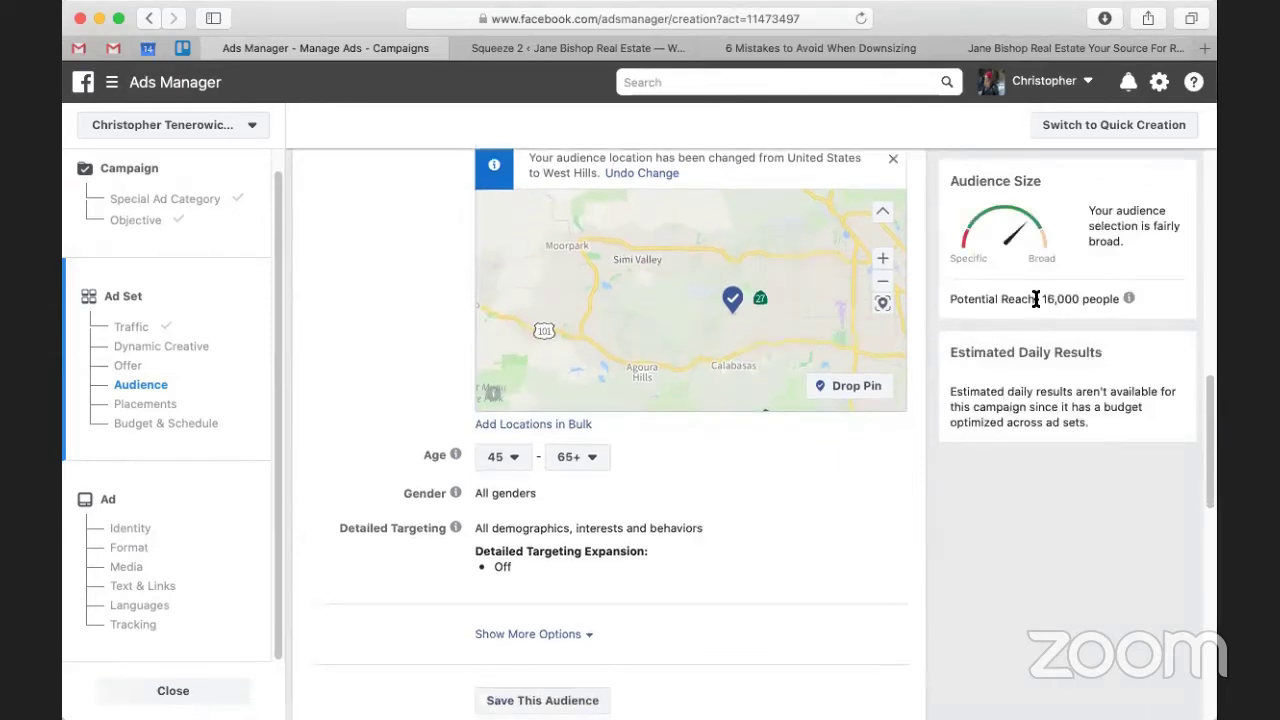
scroll(1020, 496, down, 3)
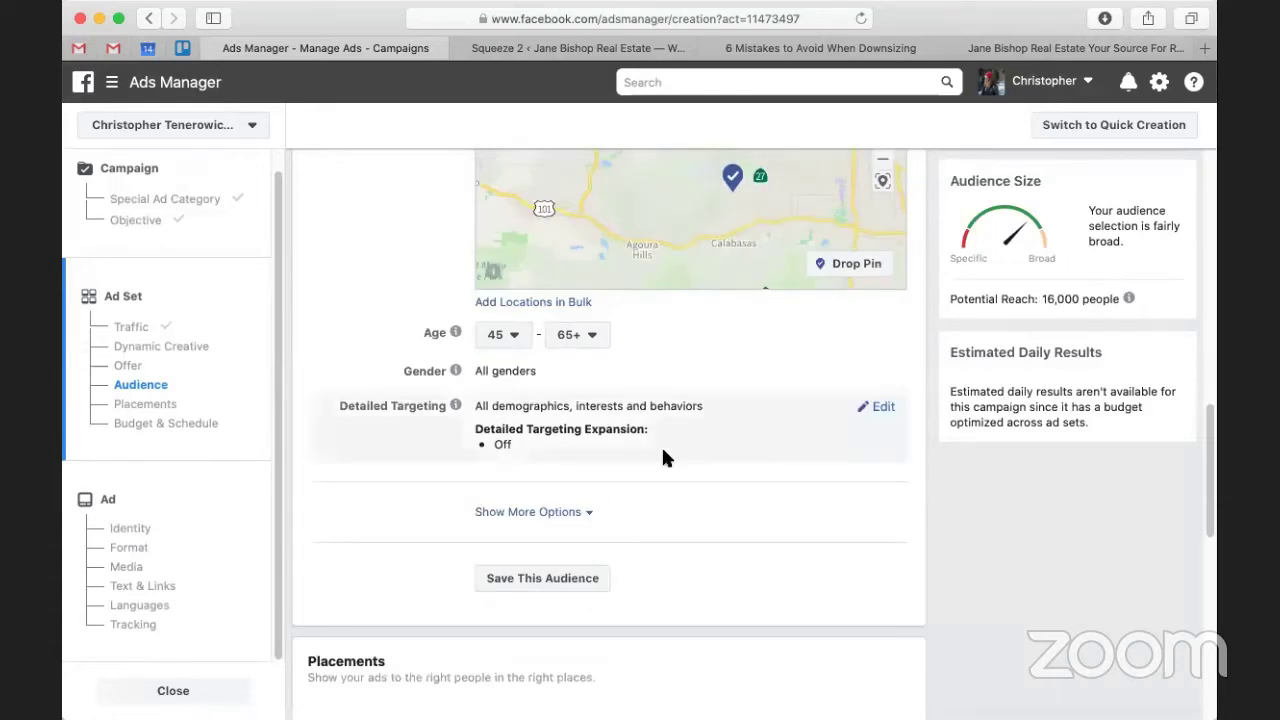
click(910, 409)
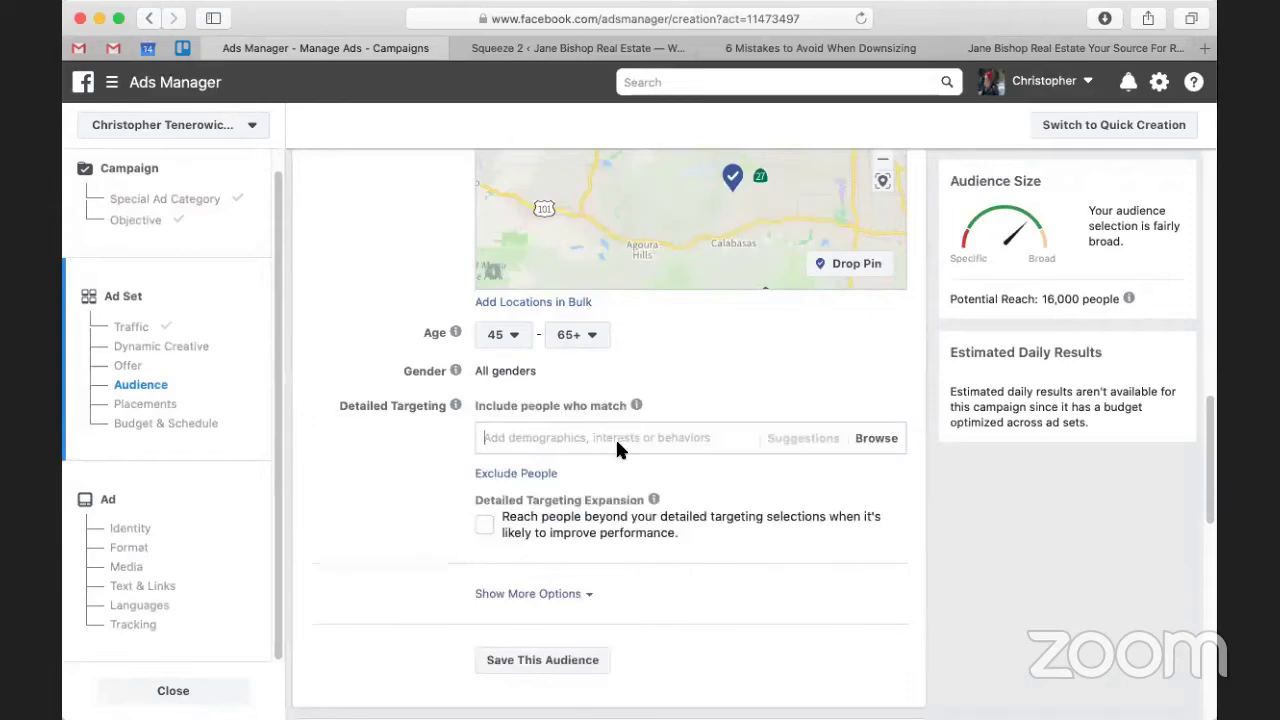
text(Real Estate)
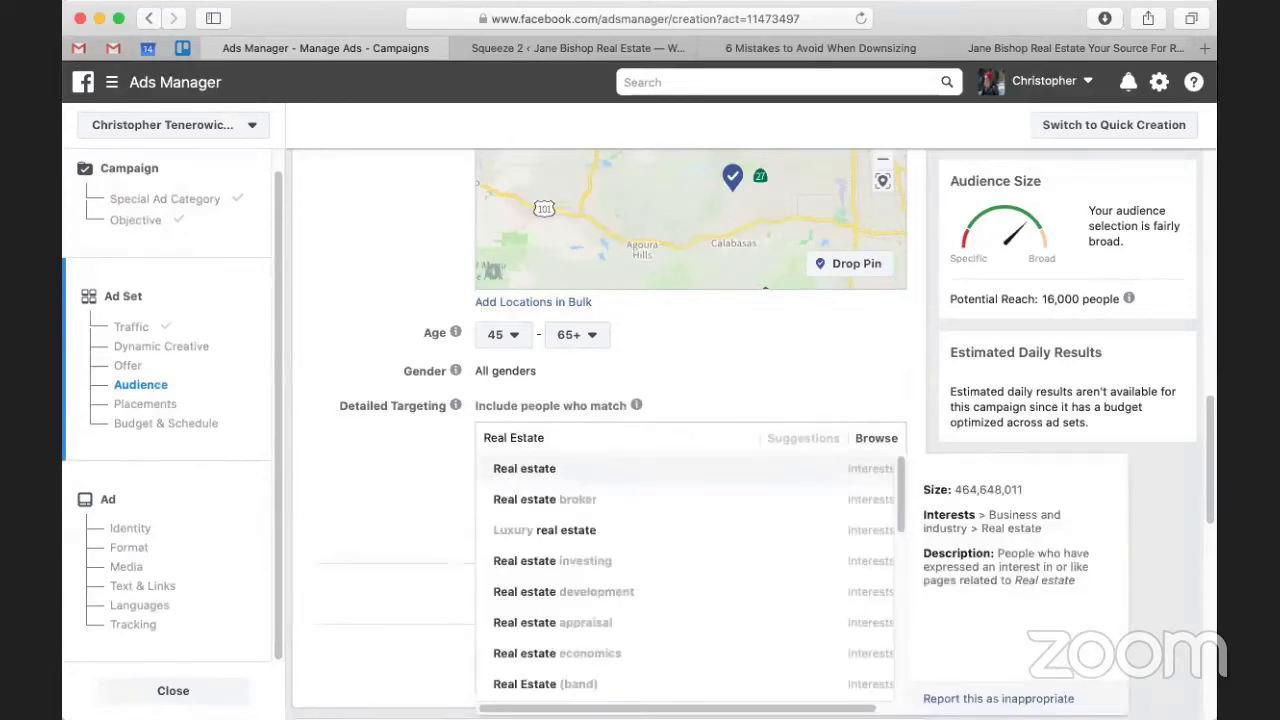
key(Return)
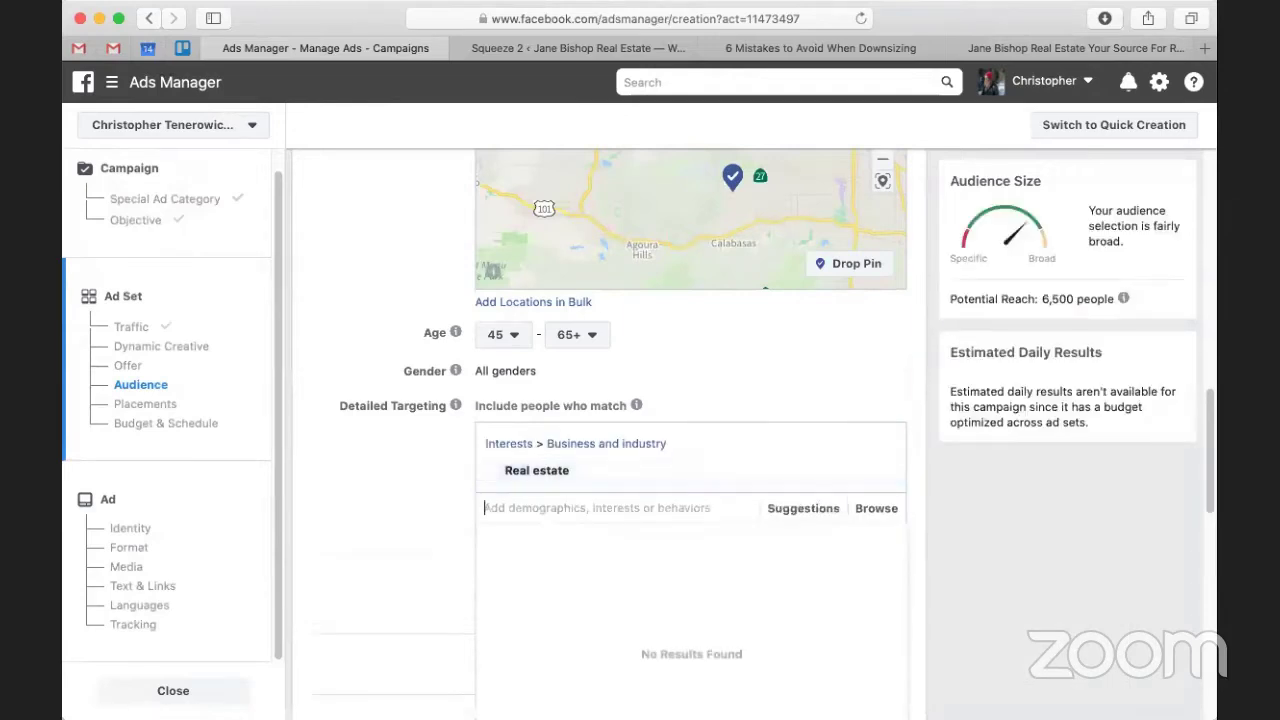
text(No Kids)
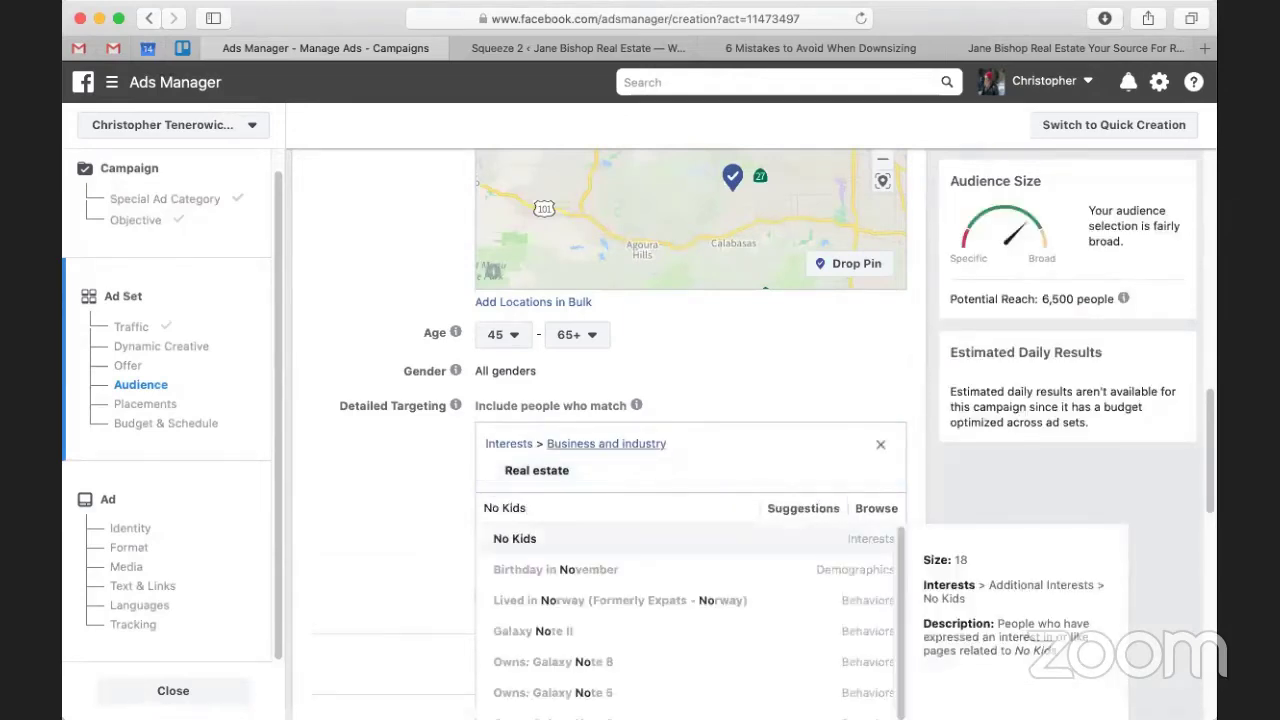
key(Return)
Review the additional audience options, the ad placements and the choices for ad delivery optimization
scroll(1121, 543, down, 5)
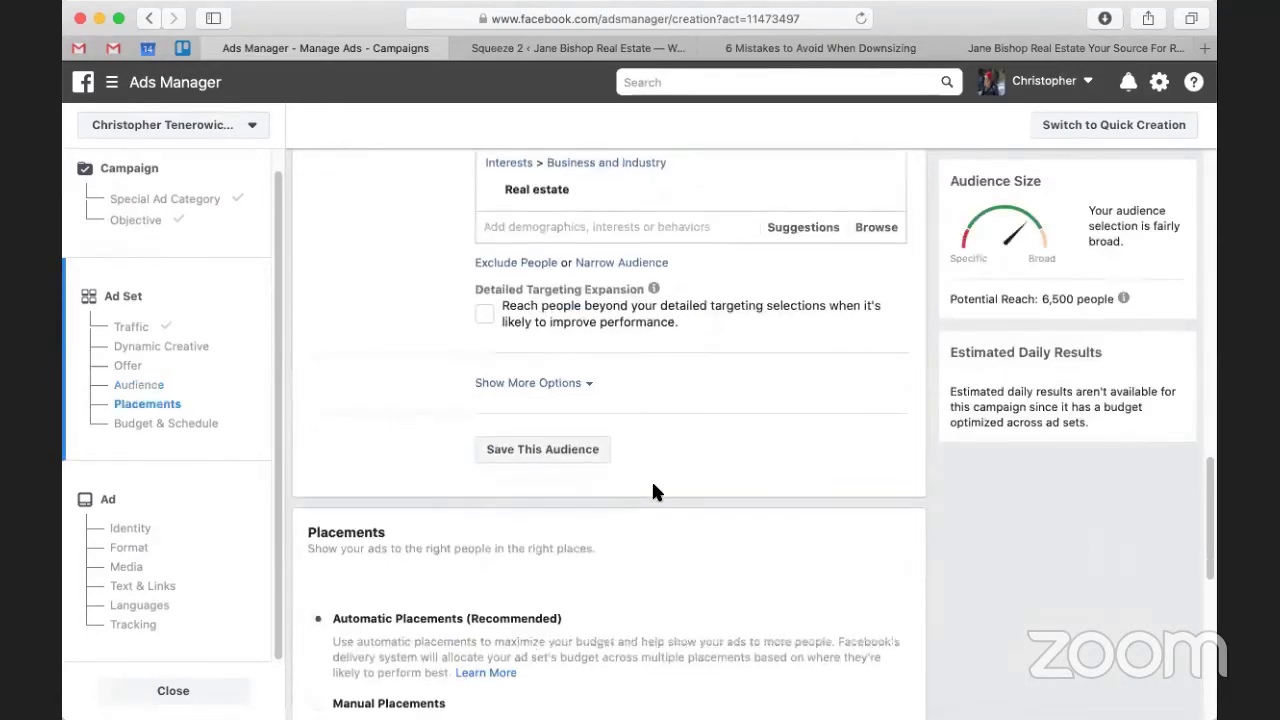
click(572, 384)
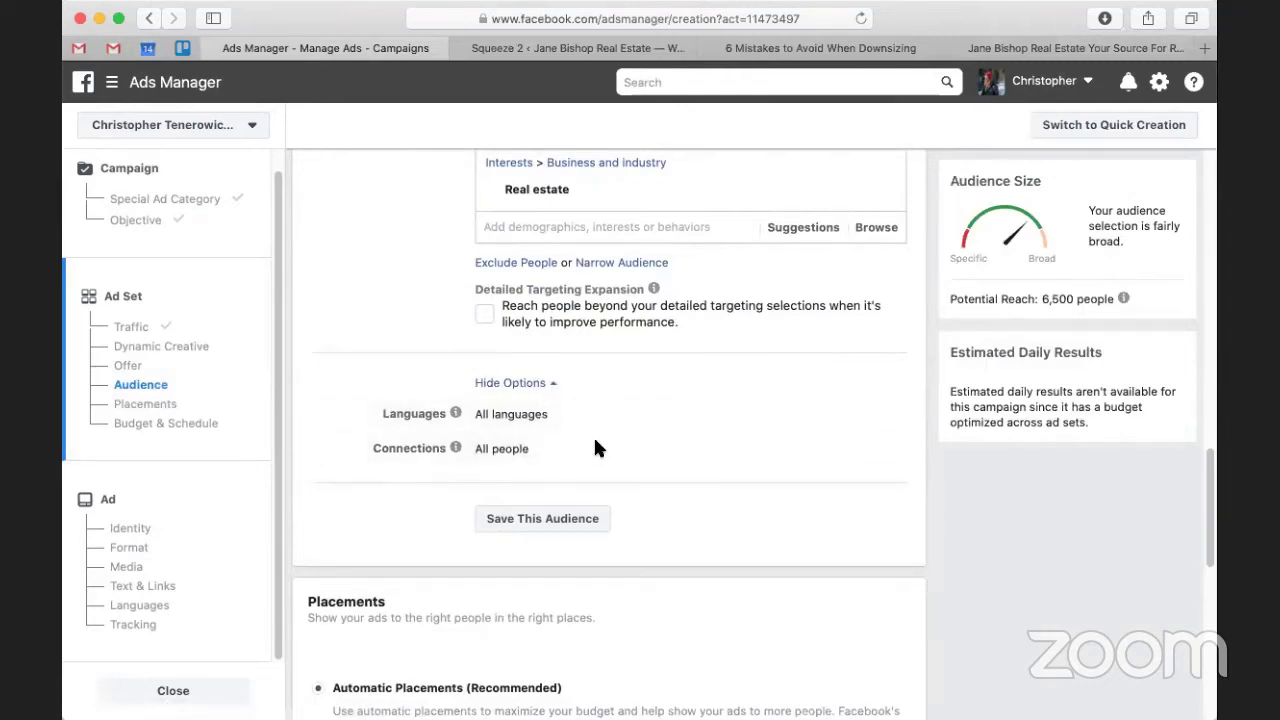
scroll(741, 386, down, 3)
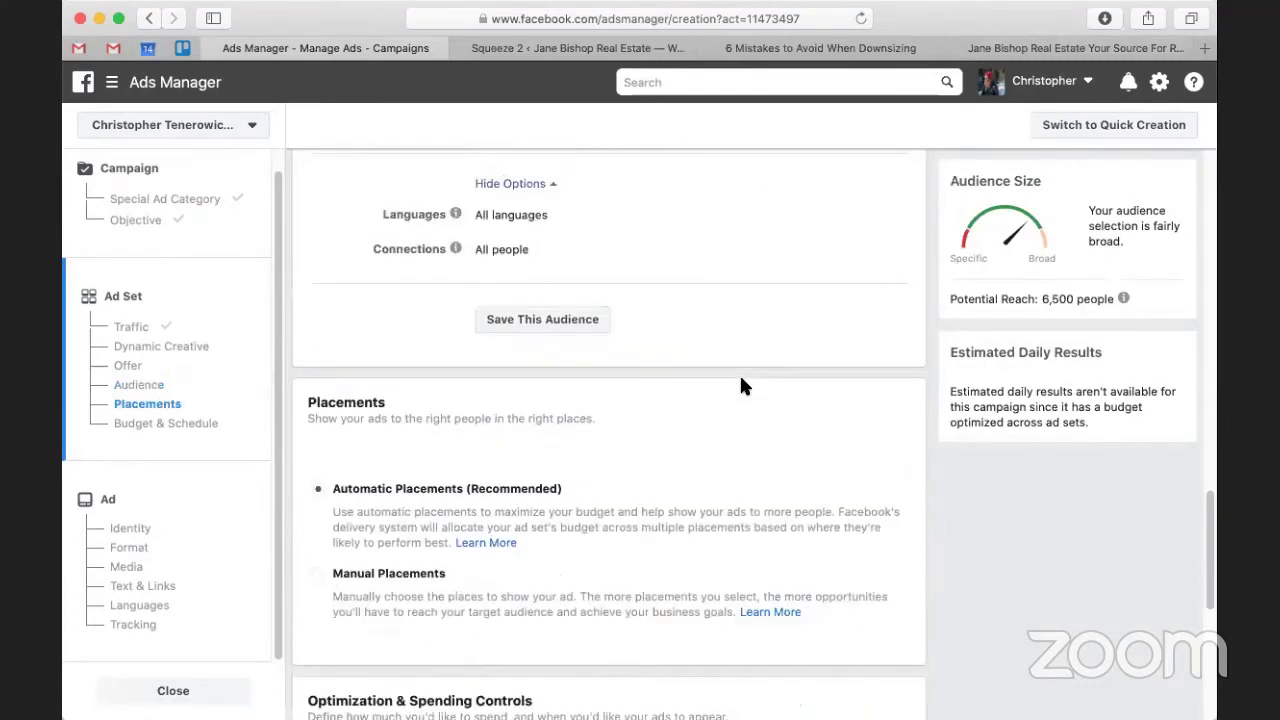
scroll(741, 386, down, 3)
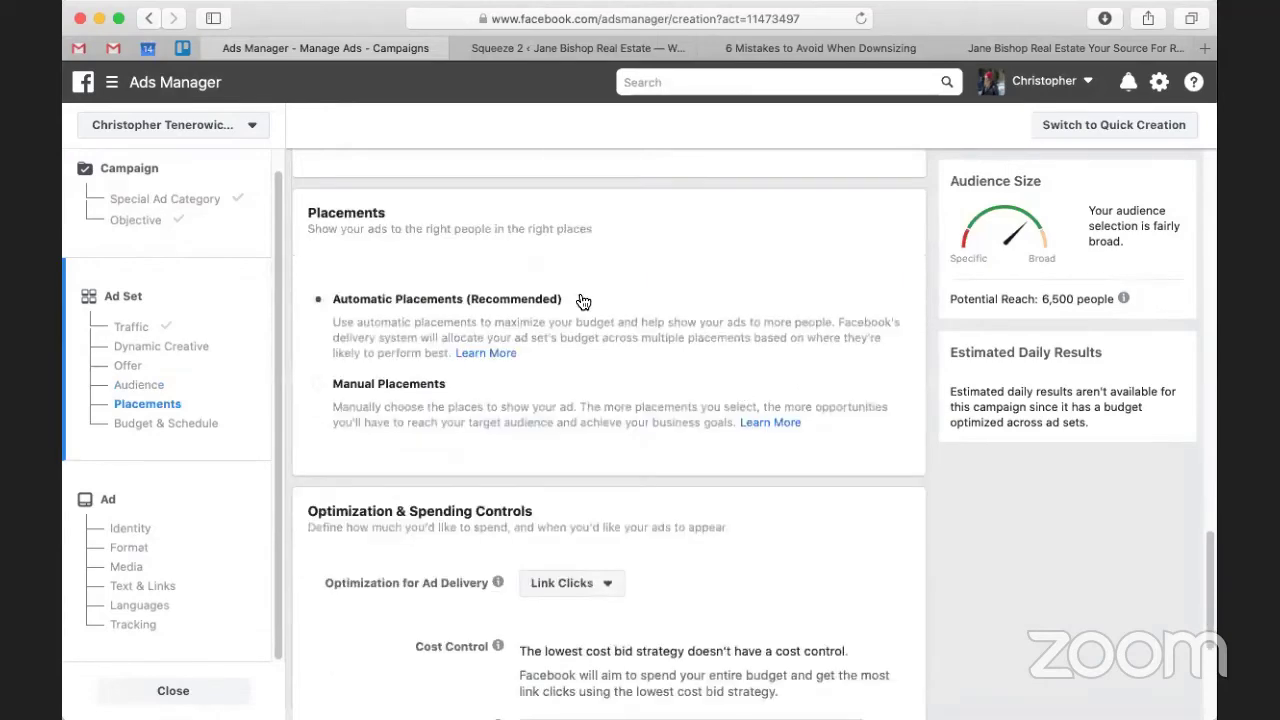
scroll(640, 355, down, 3)
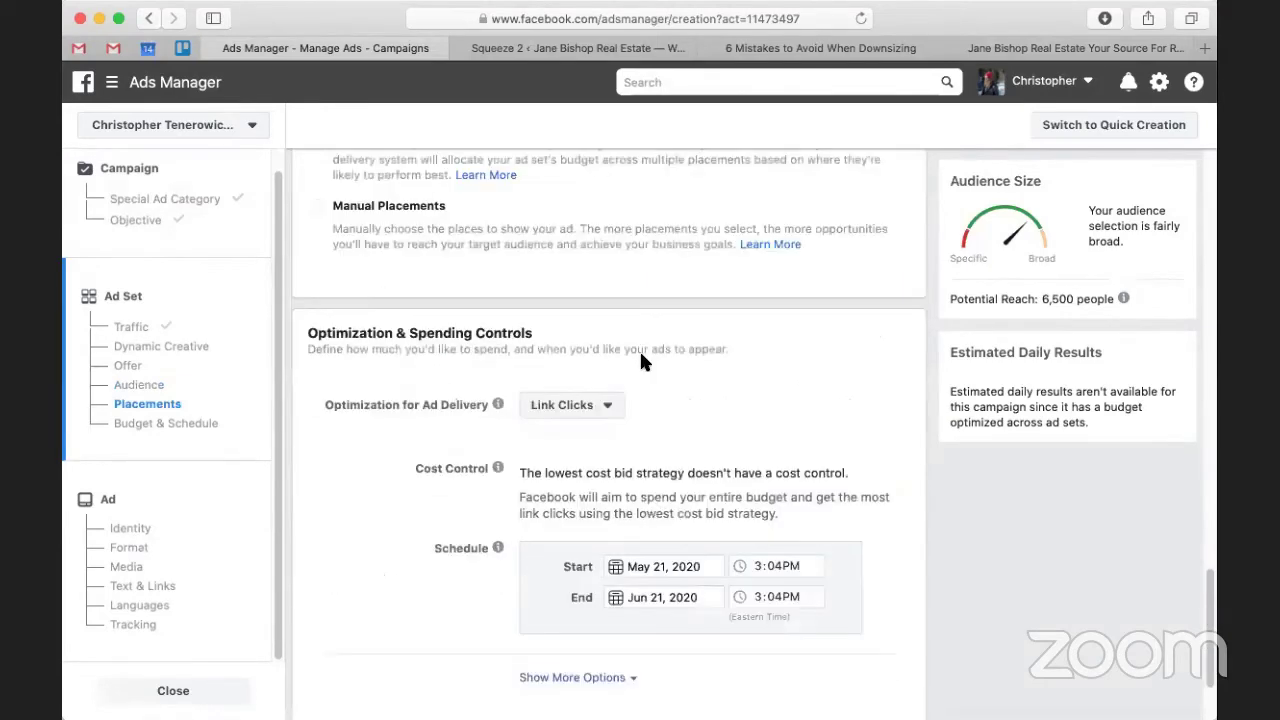
click(590, 384)
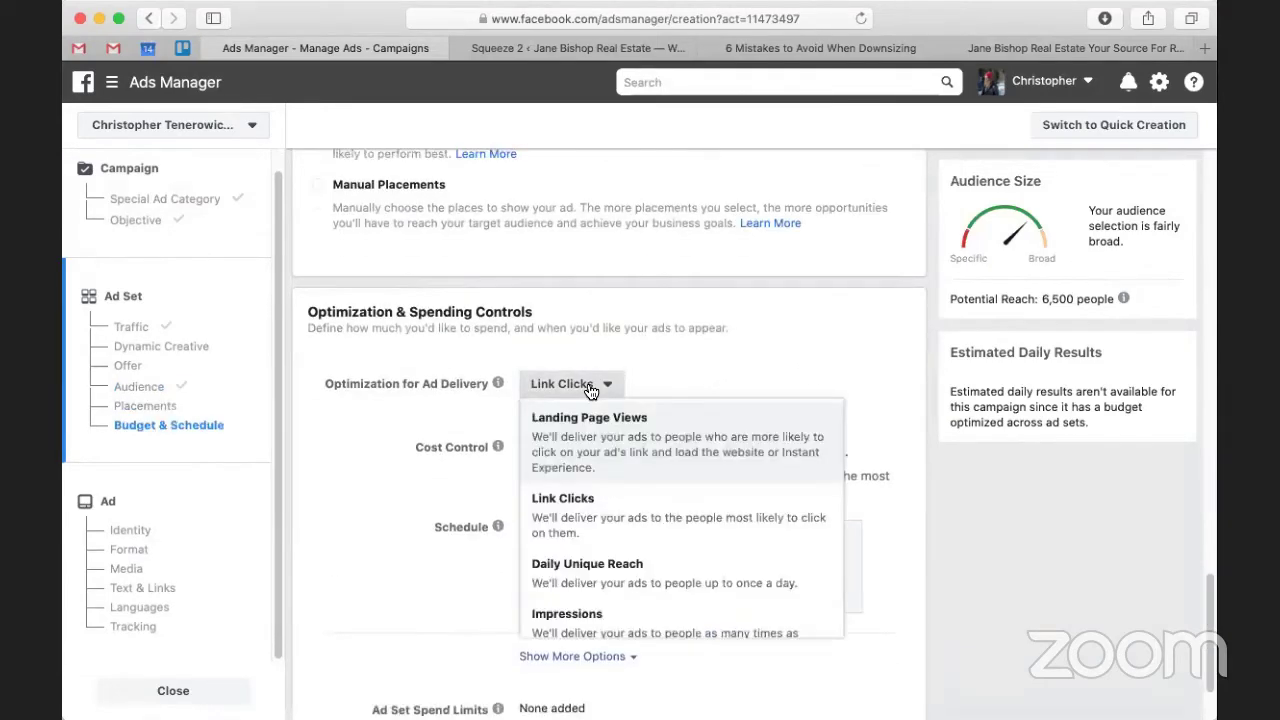
click(743, 367)
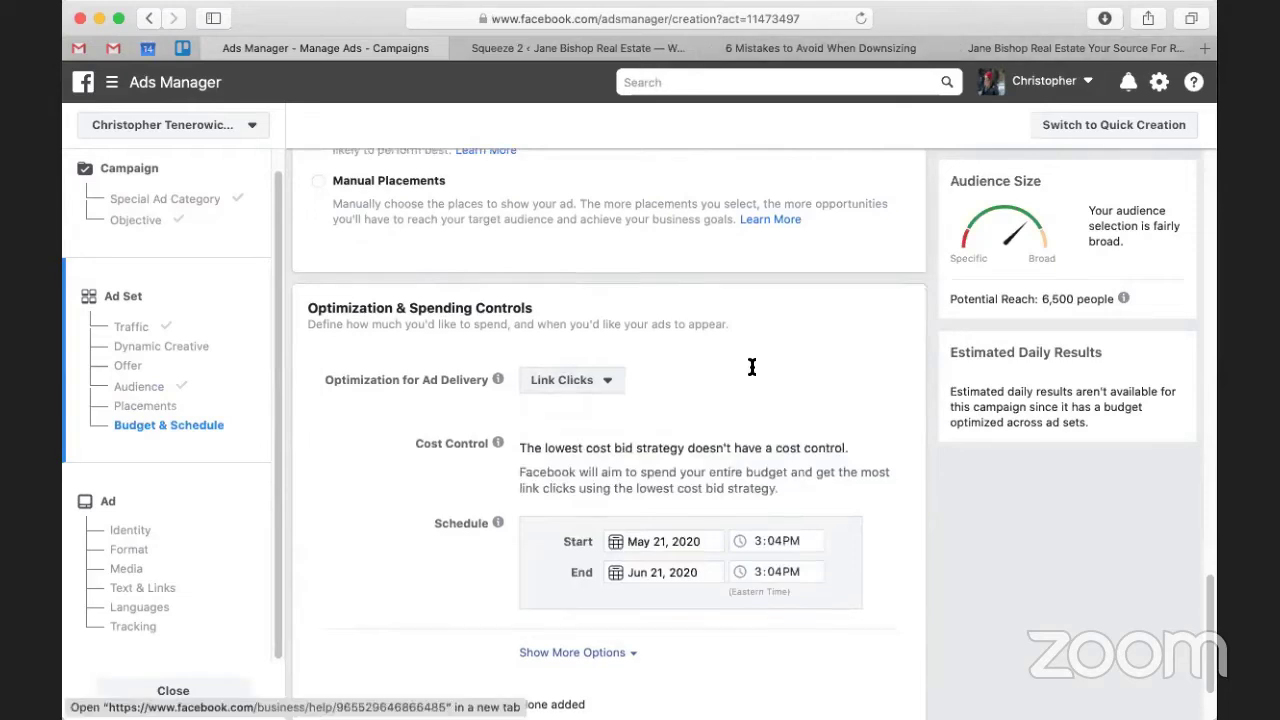
Set the ad set's schedule to end on May 24, 2020, keeping the May 21 start, and continue to the ad setup
scroll(752, 366, down, 3)
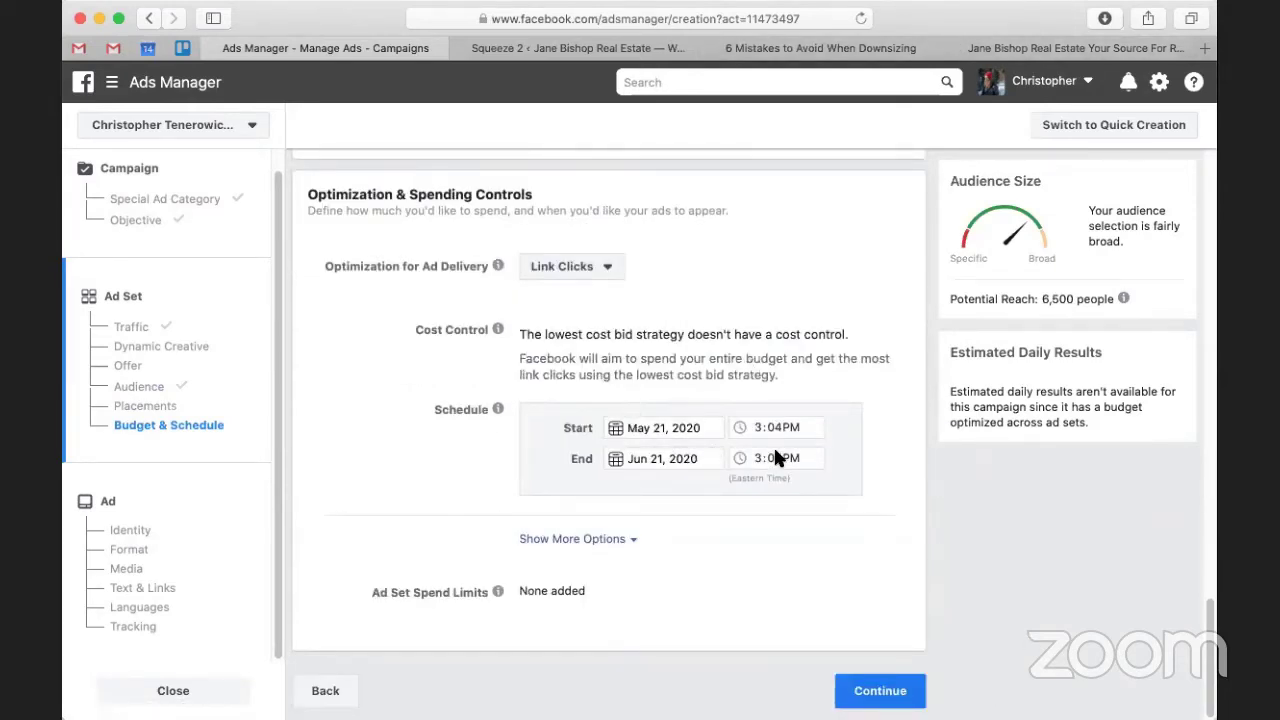
click(673, 428)
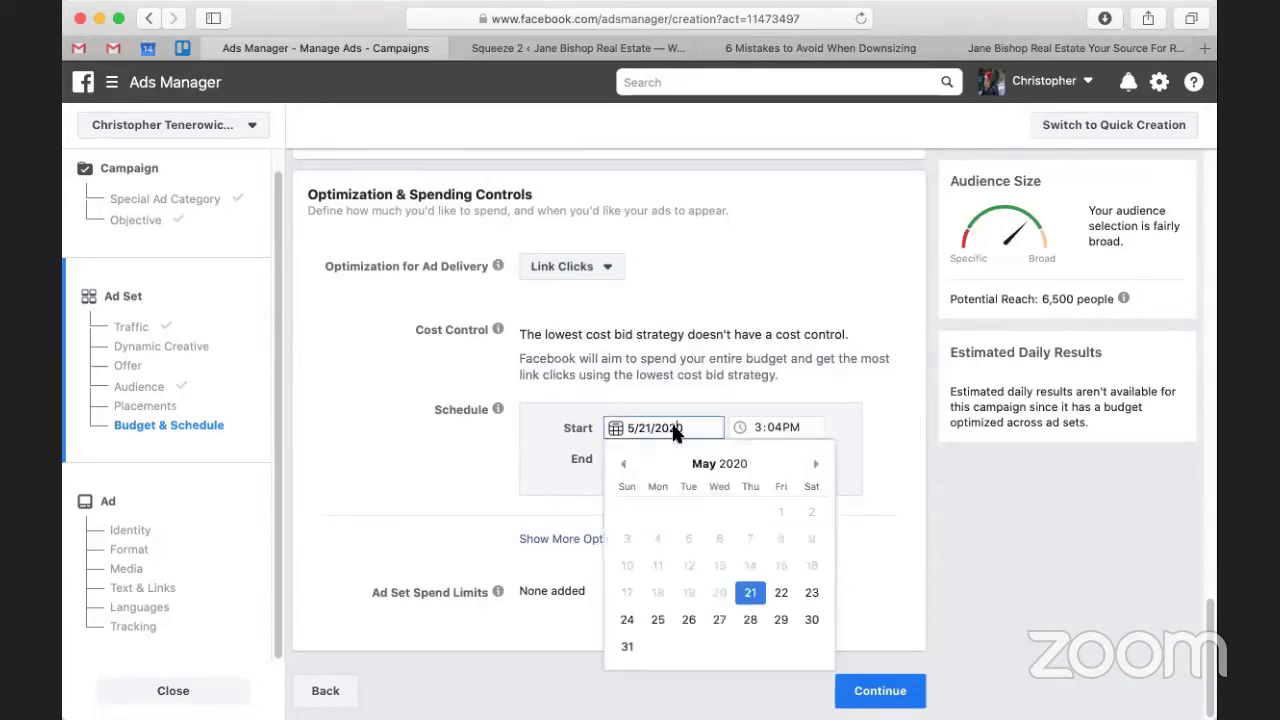
click(977, 563)
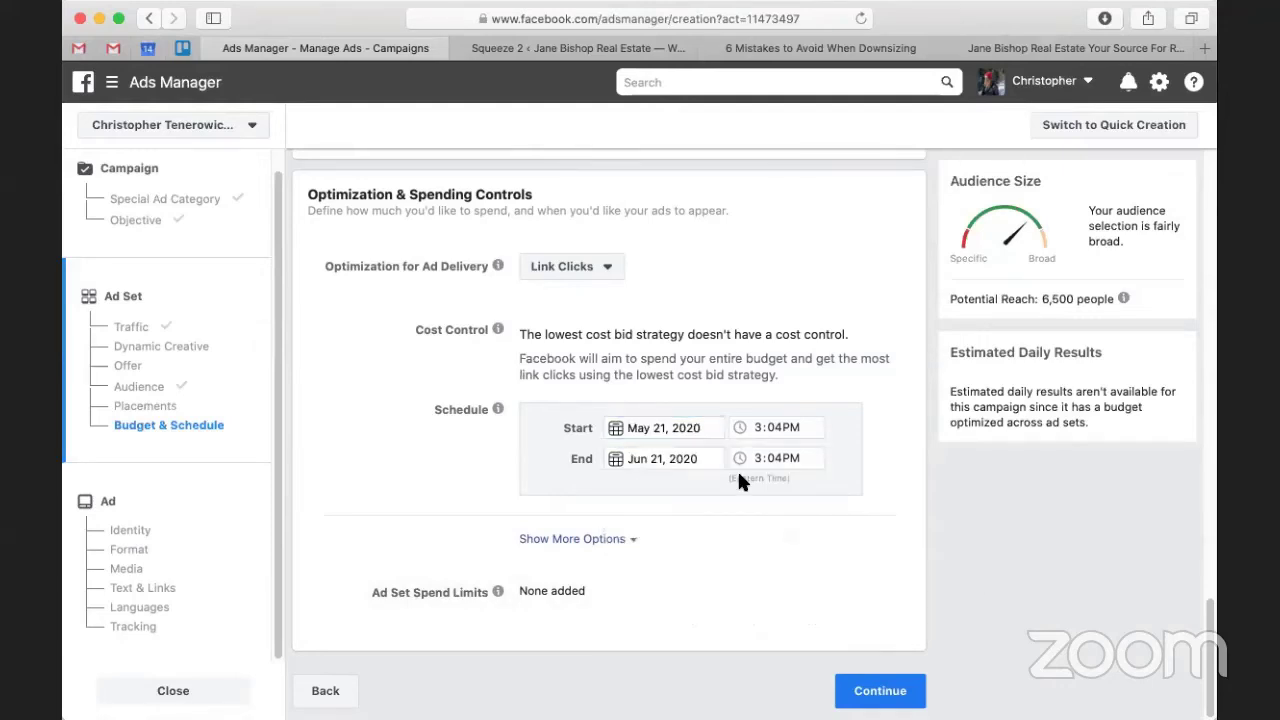
click(650, 450)
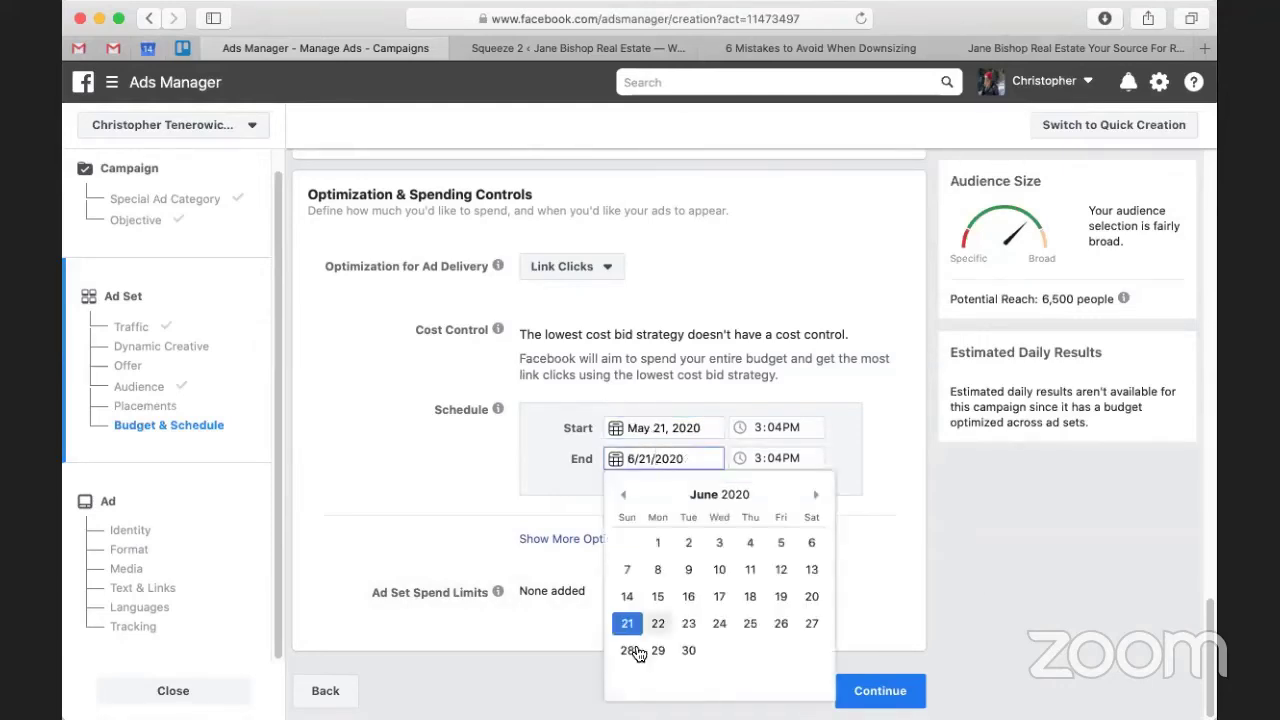
click(626, 493)
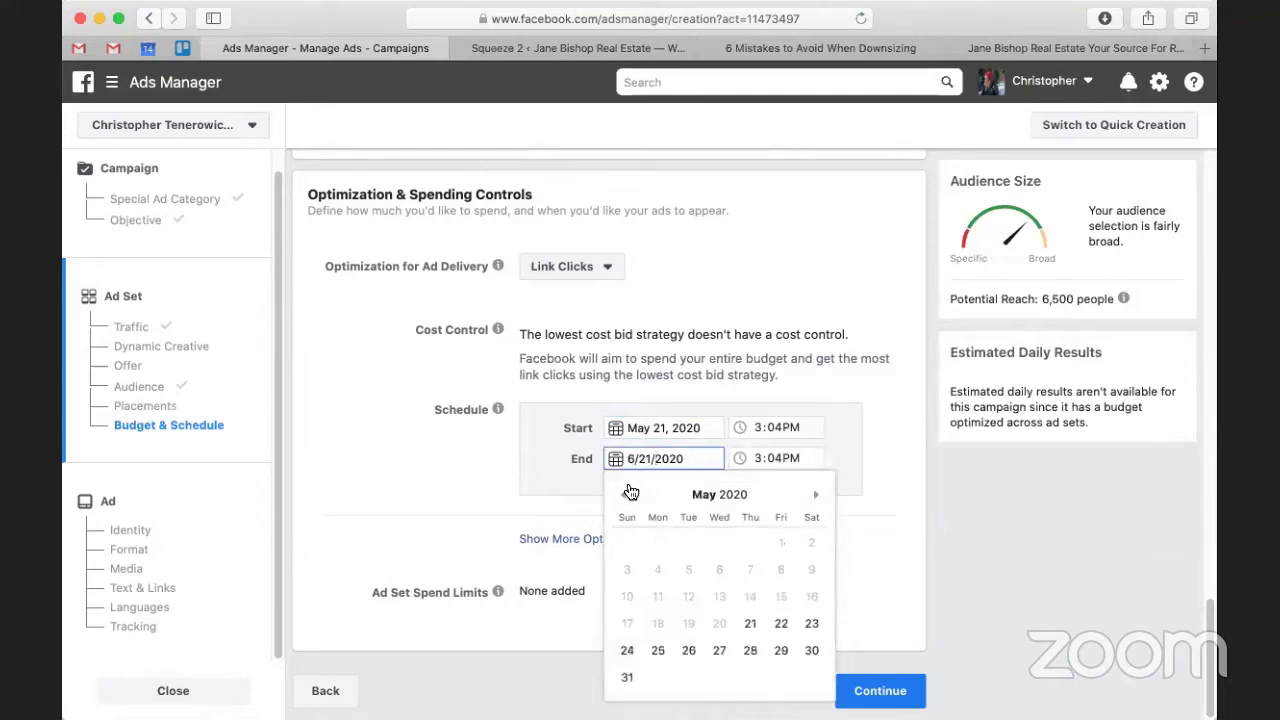
click(624, 650)
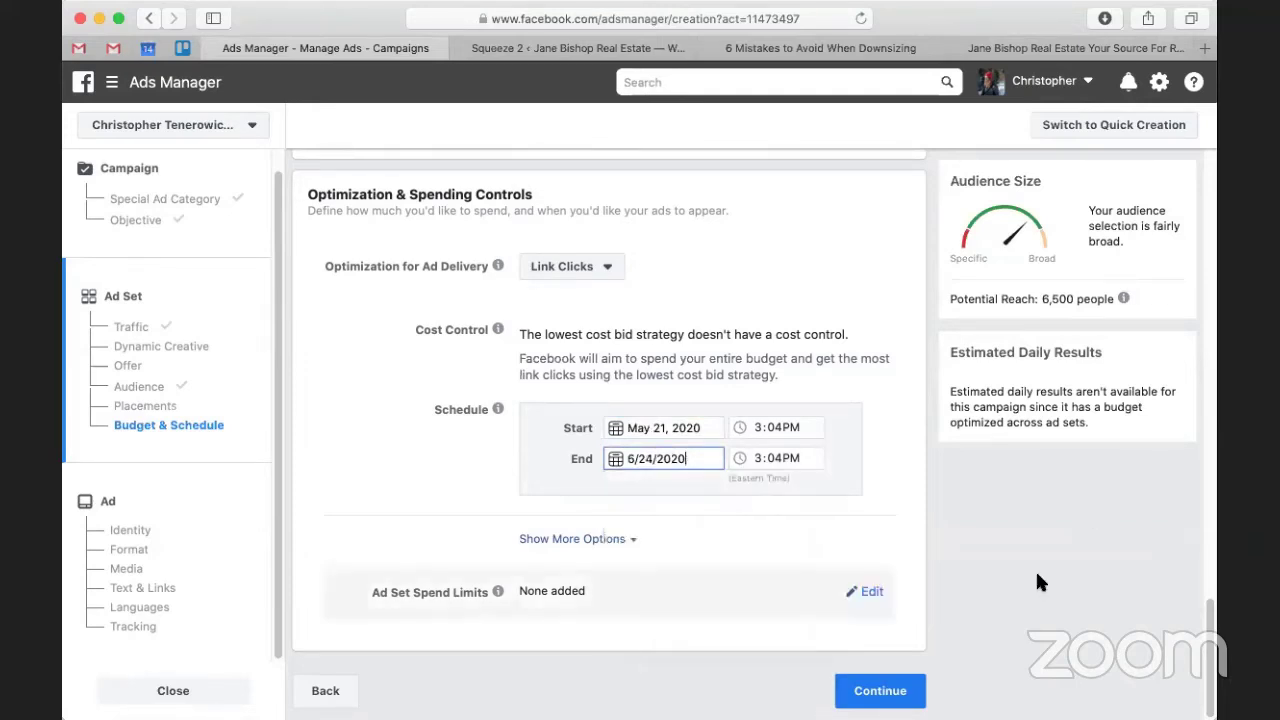
click(990, 558)
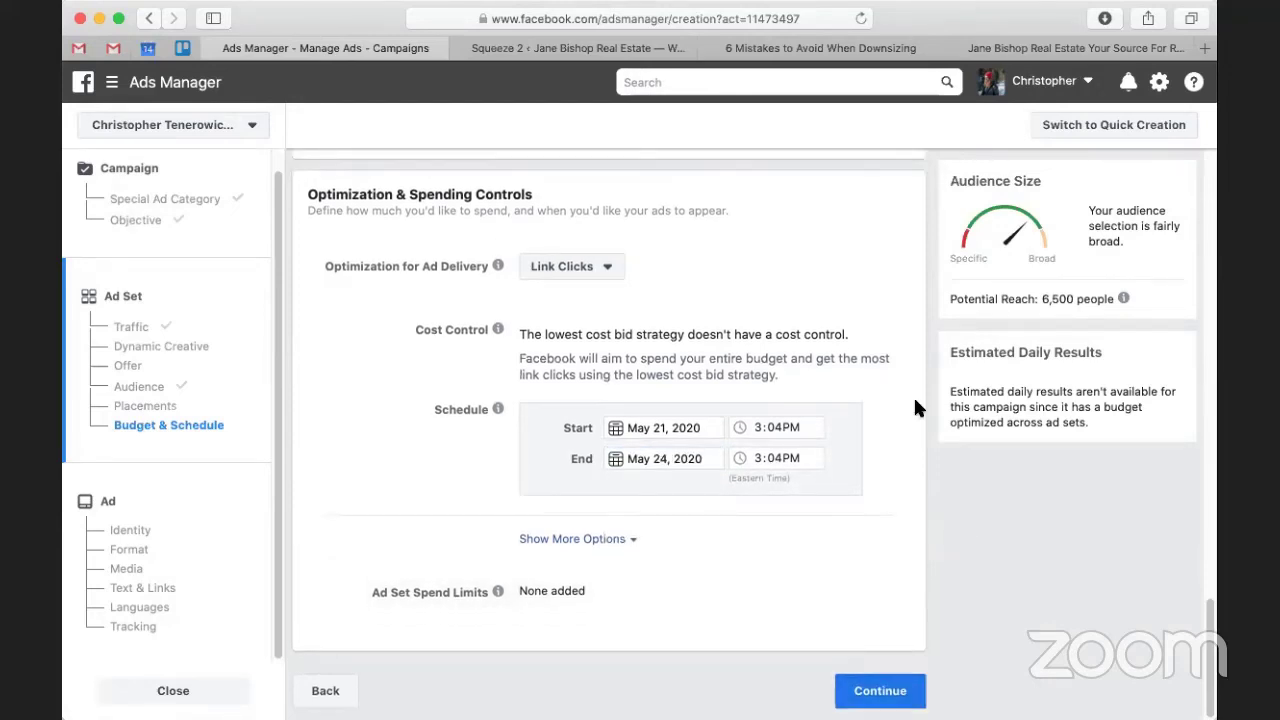
click(888, 700)
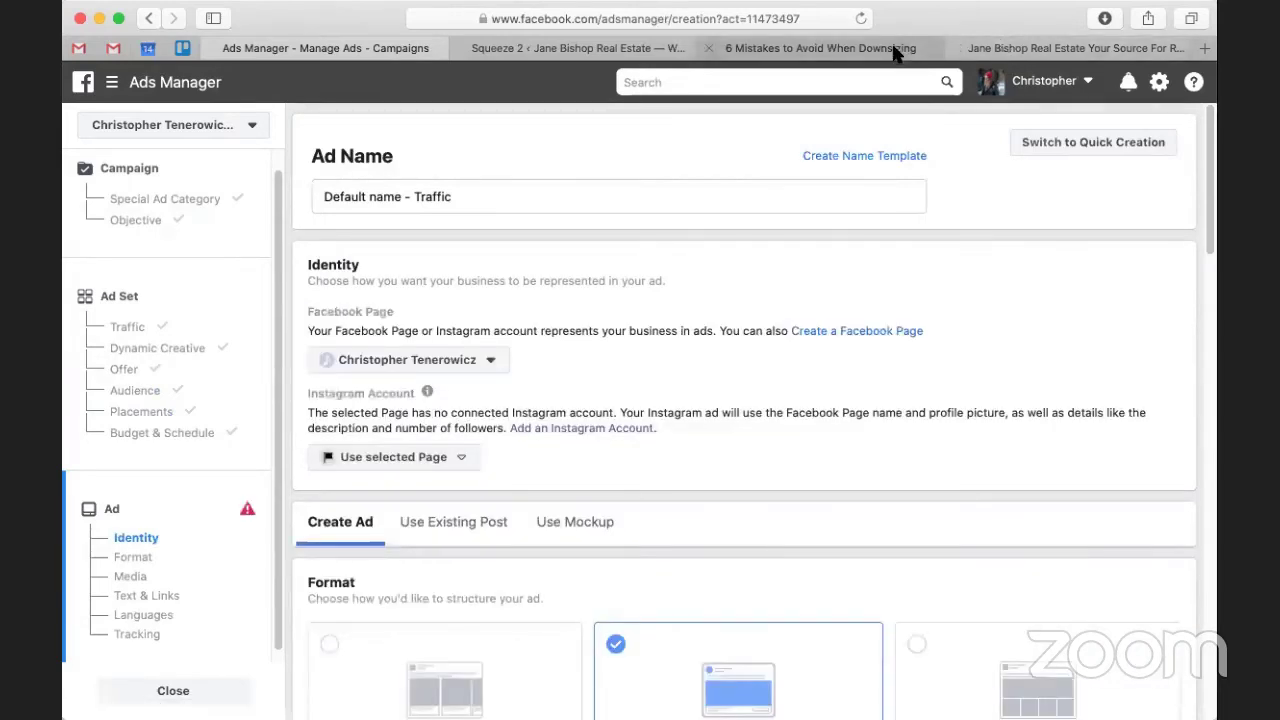
Copy the downsizing landing page's web address without its query parameters
click(755, 48)
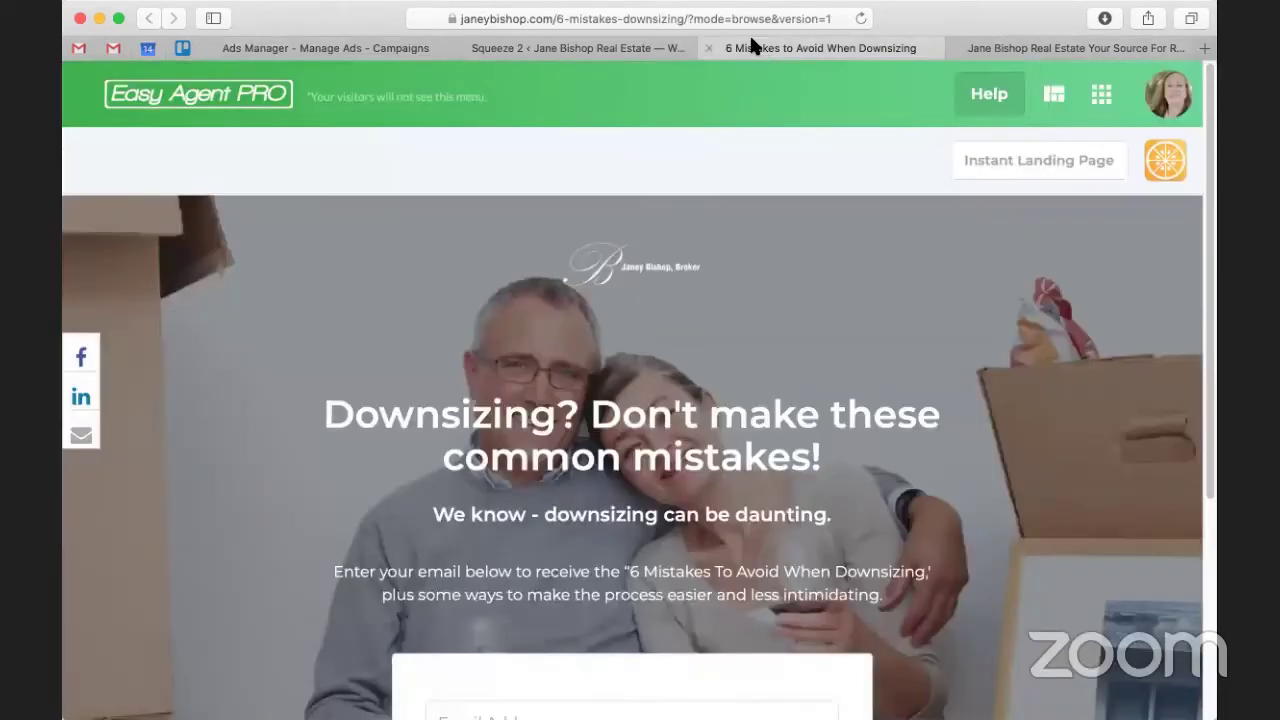
click(685, 20)
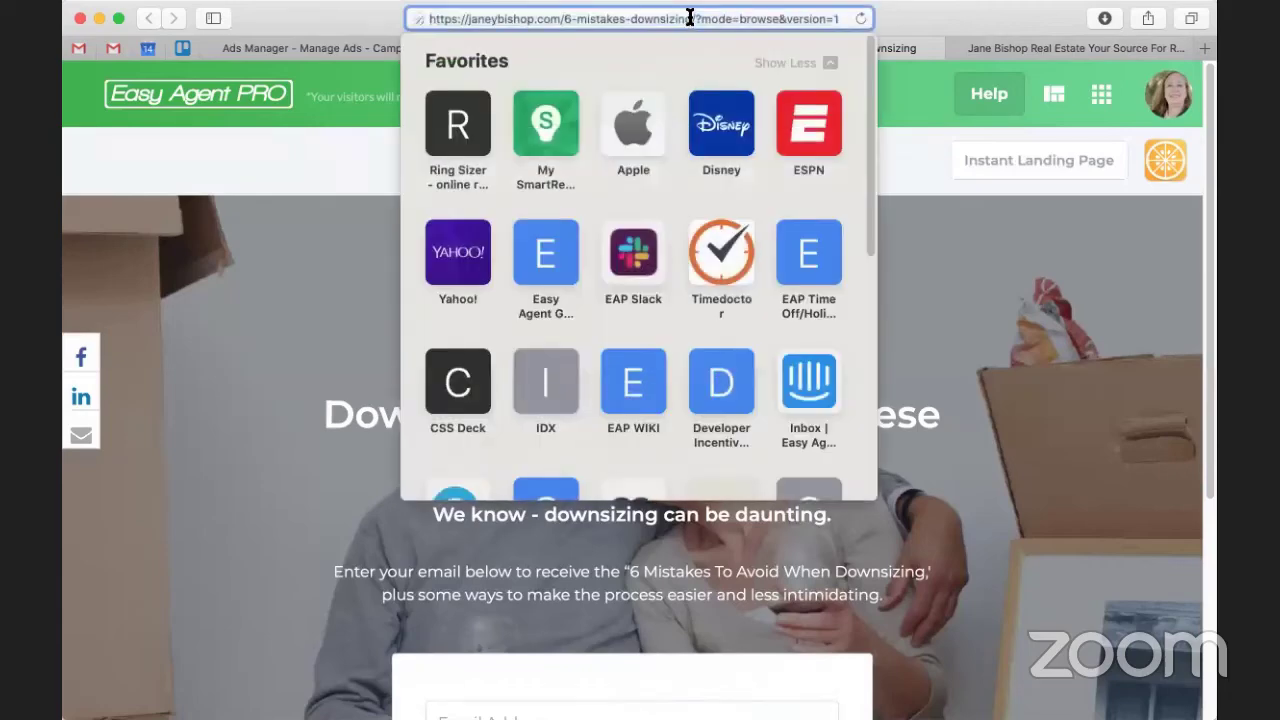
drag(695, 19, 335, 25)
key(super+c)
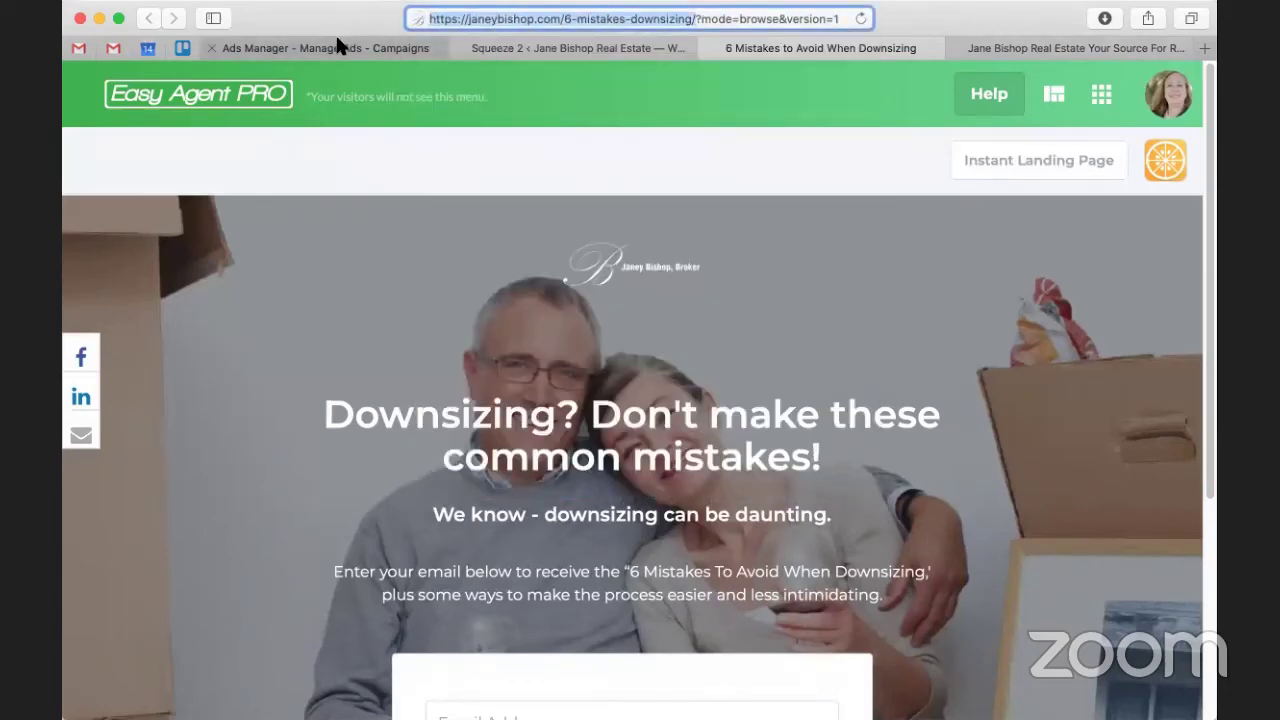
scroll(743, 348, down, 3)
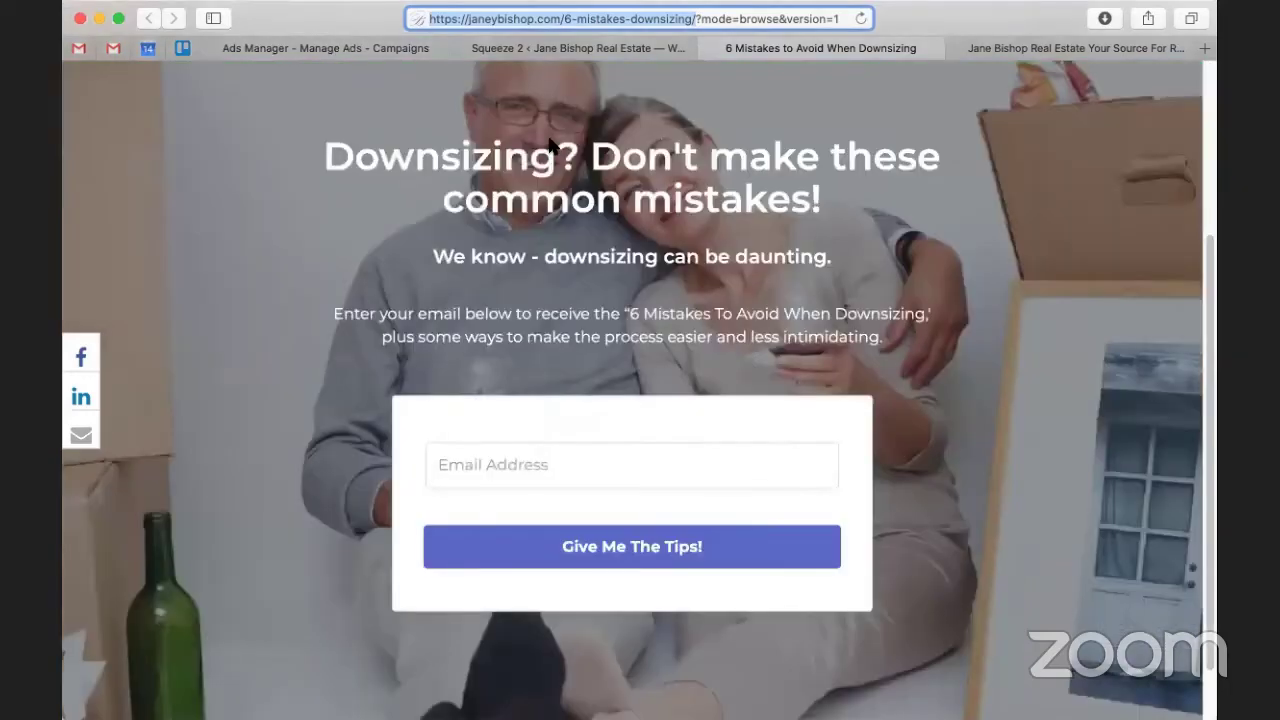
click(384, 50)
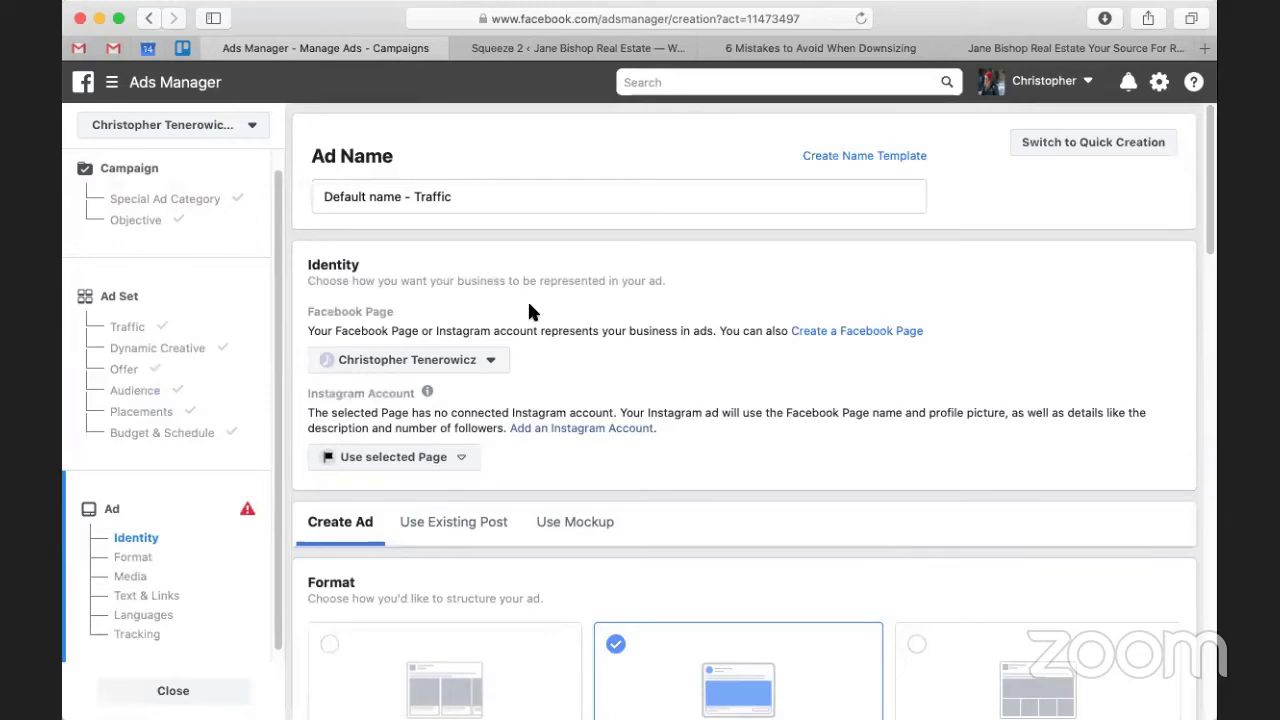
scroll(530, 312, down, 3)
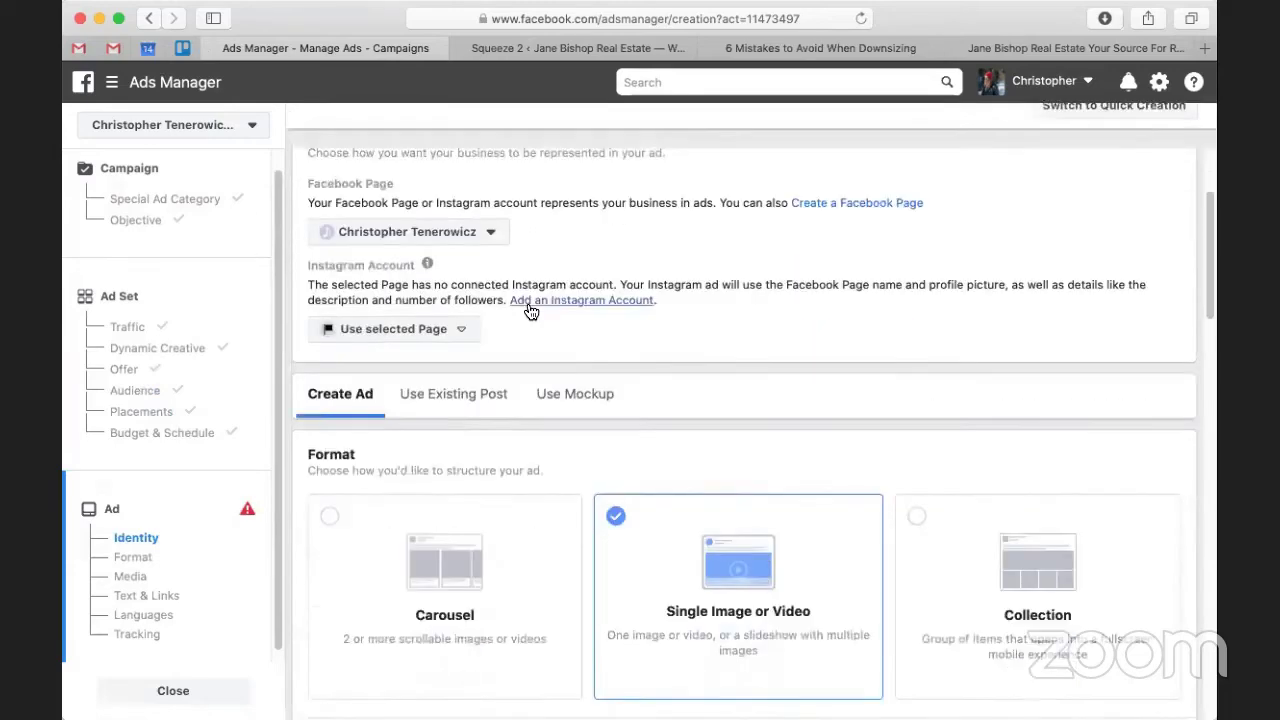
scroll(530, 312, down, 5)
scroll(528, 309, down, 5)
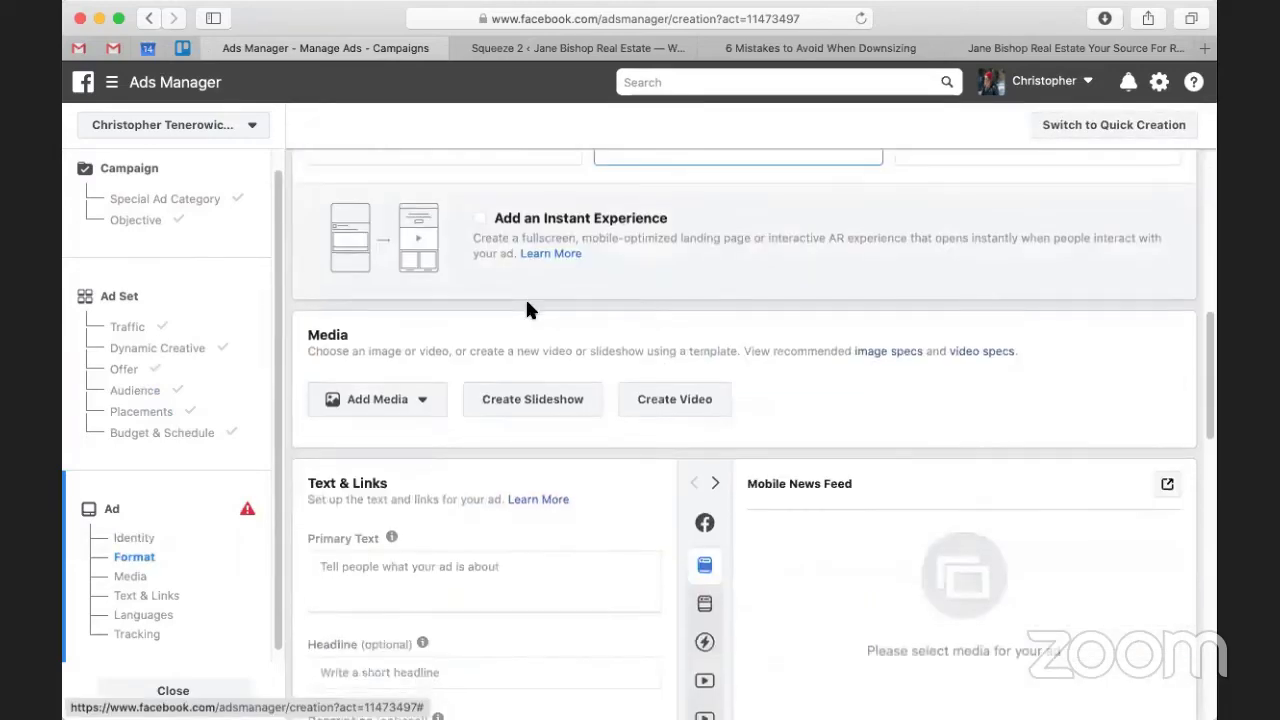
scroll(528, 309, down, 5)
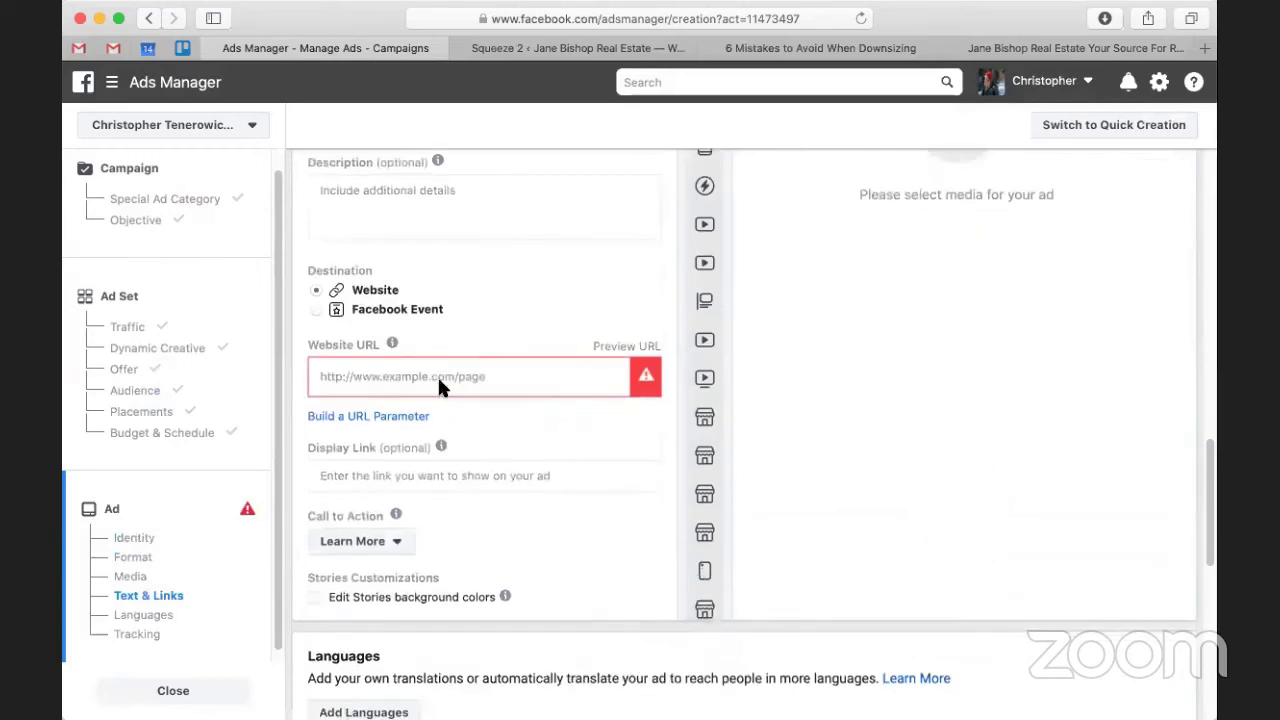
click(439, 378)
key(super+v)
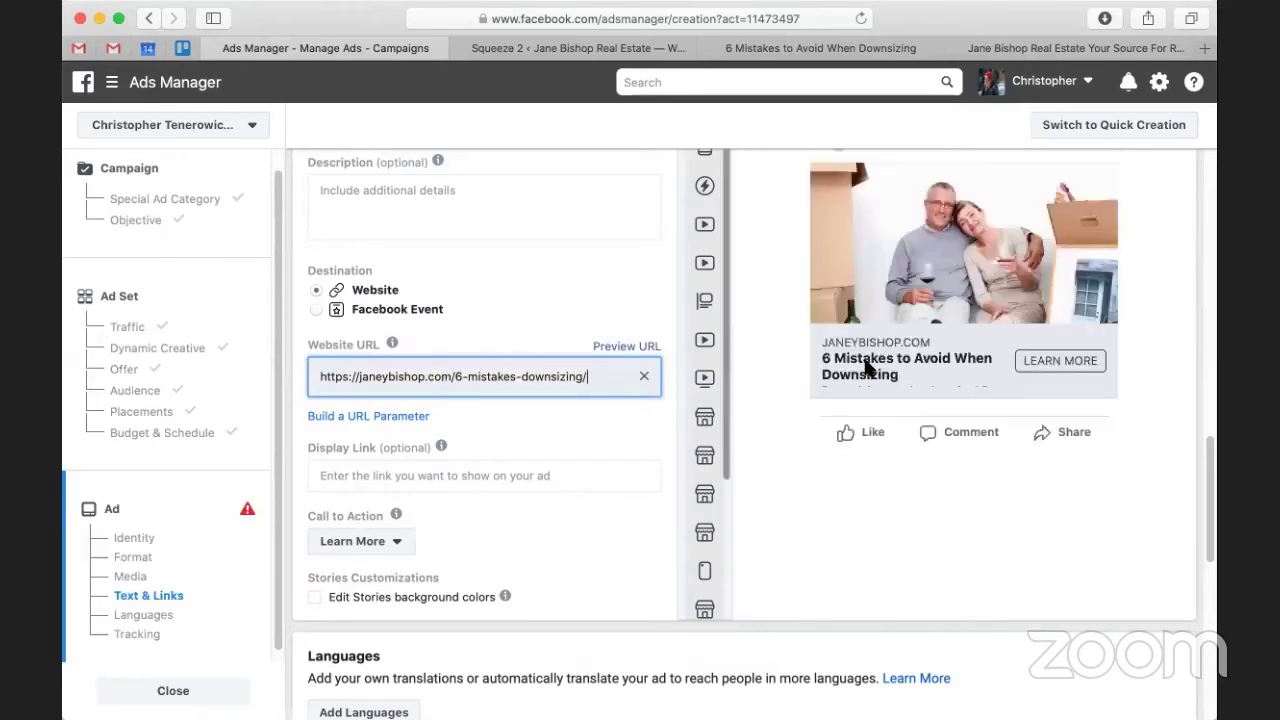
Write primary text asking whether the home is too large and the kids left, offering downsizing help for 65+, and the headline "Are you downsizing your home?"
scroll(999, 373, up, 2)
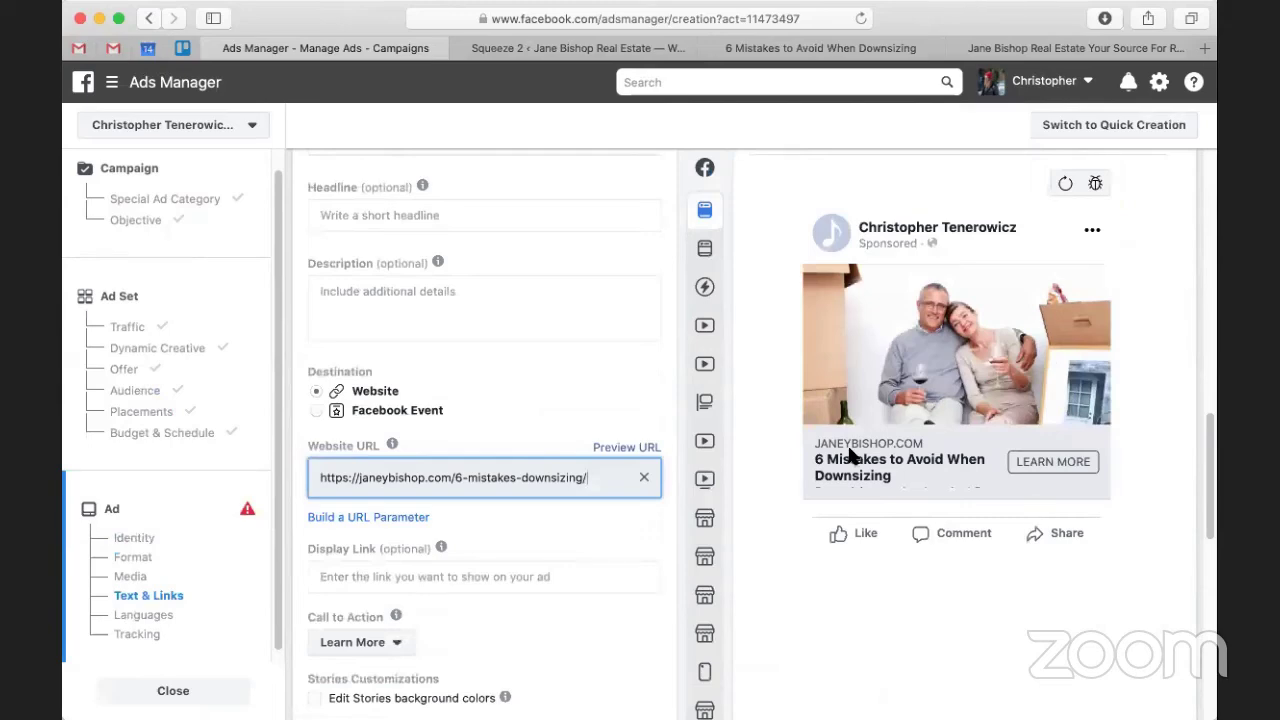
scroll(571, 373, up, 5)
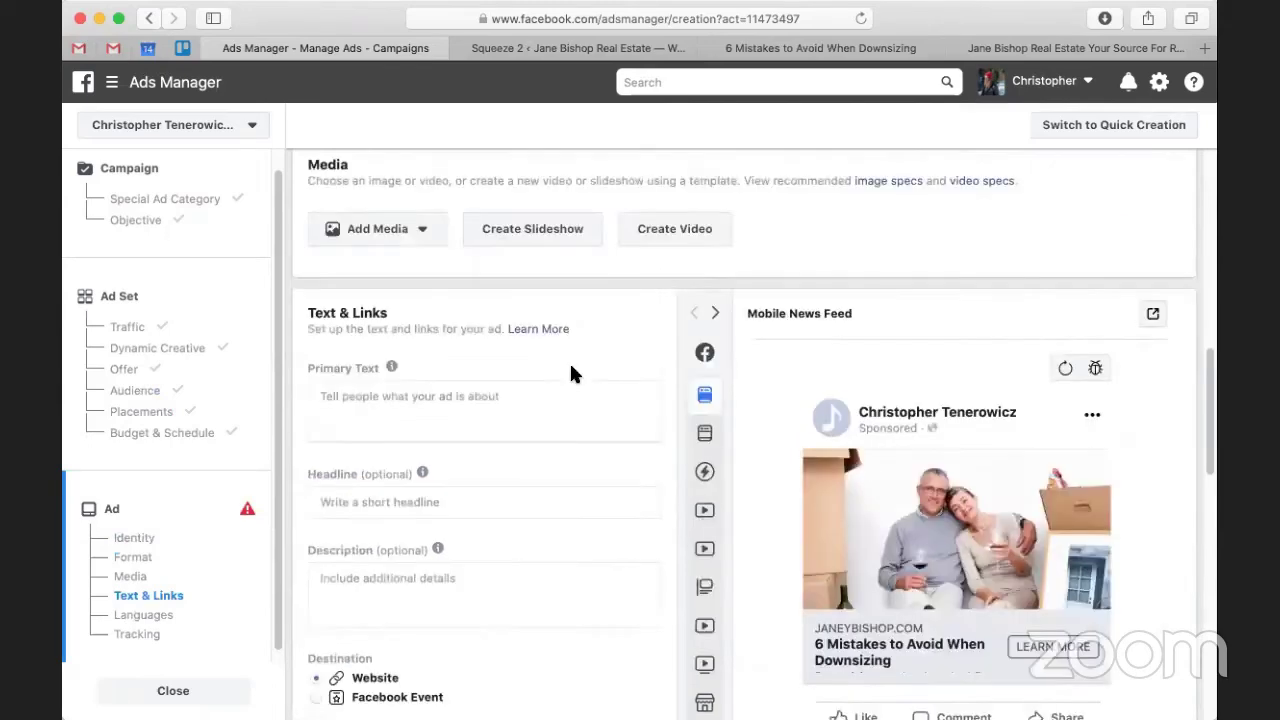
scroll(969, 479, up, 7)
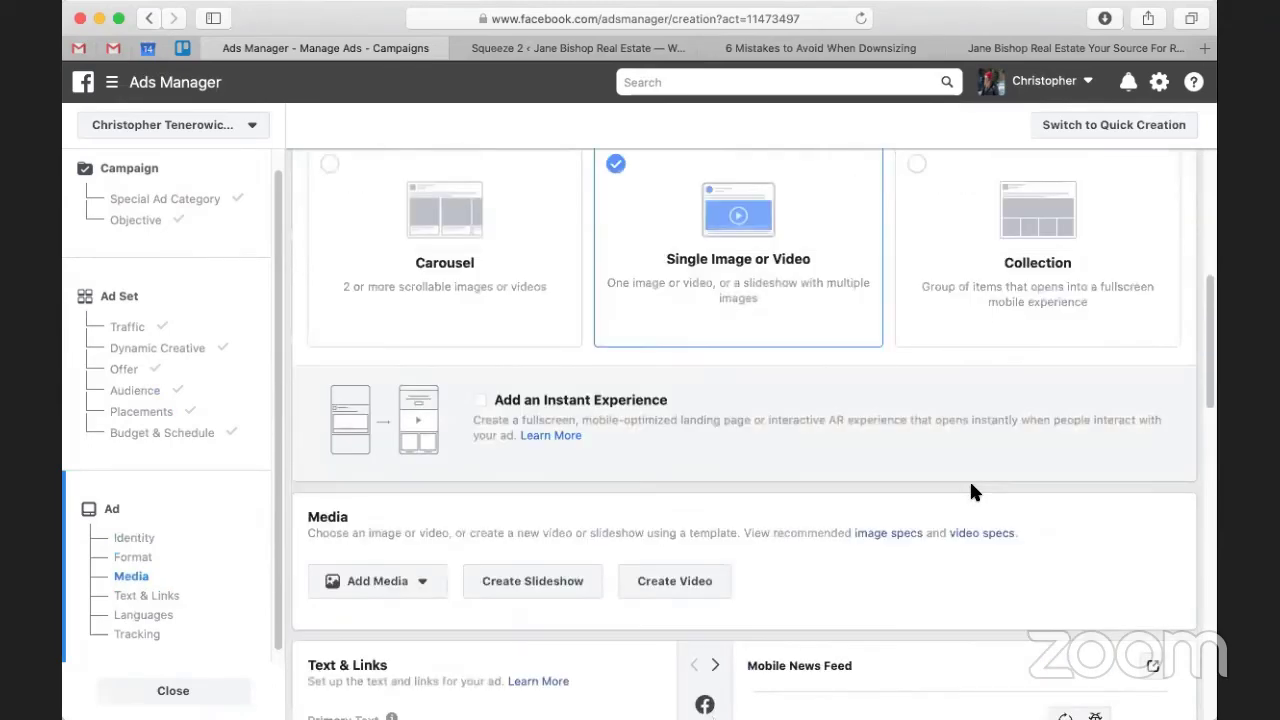
scroll(969, 490, up, 1)
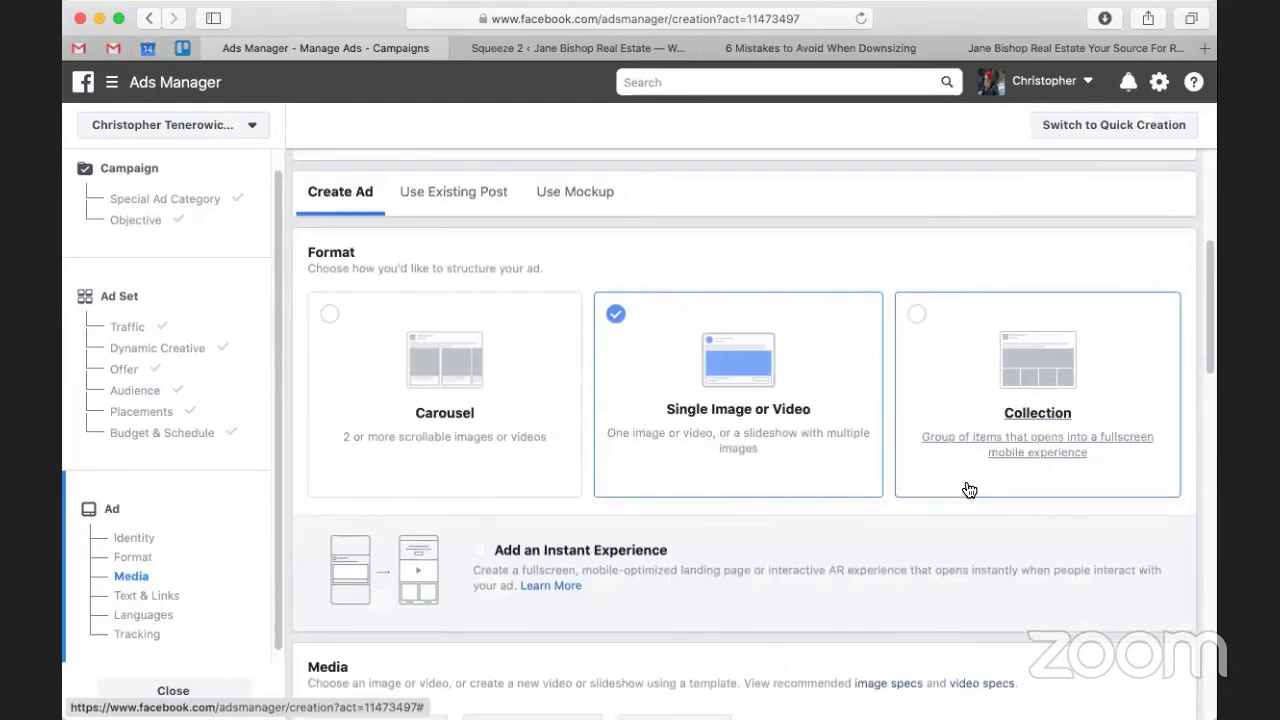
scroll(969, 489, down, 6)
scroll(969, 489, down, 4)
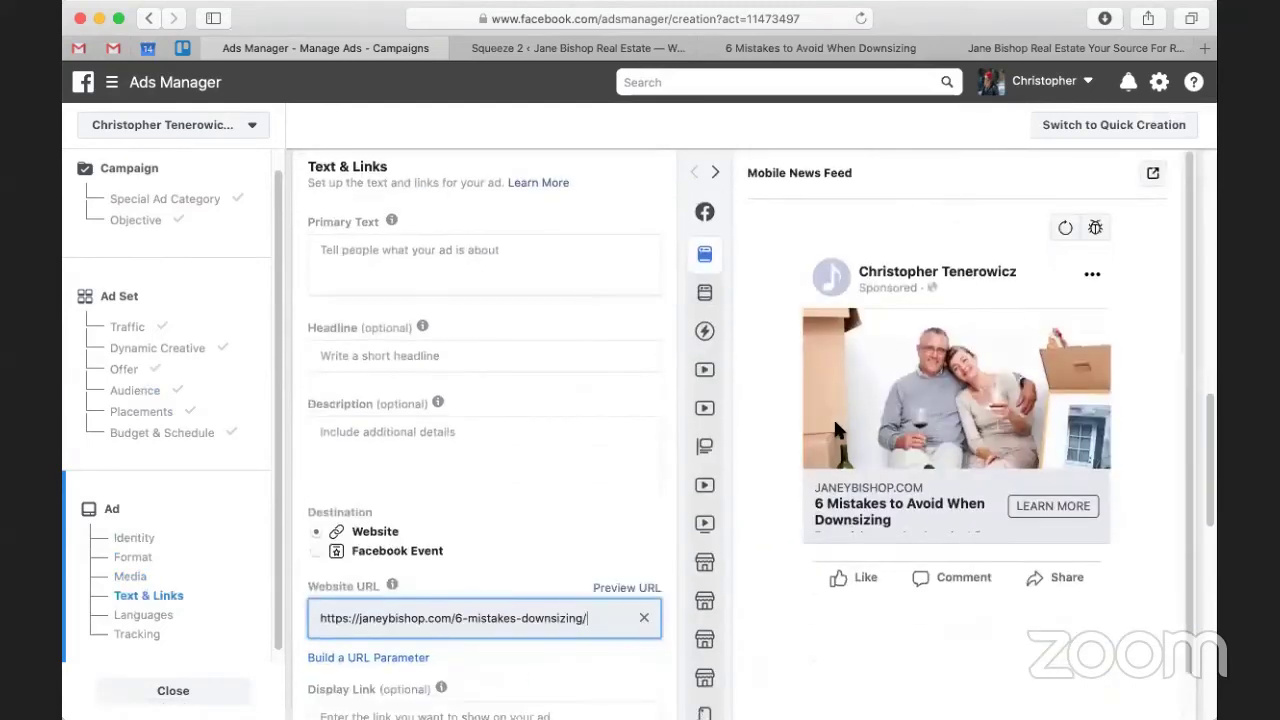
click(376, 261)
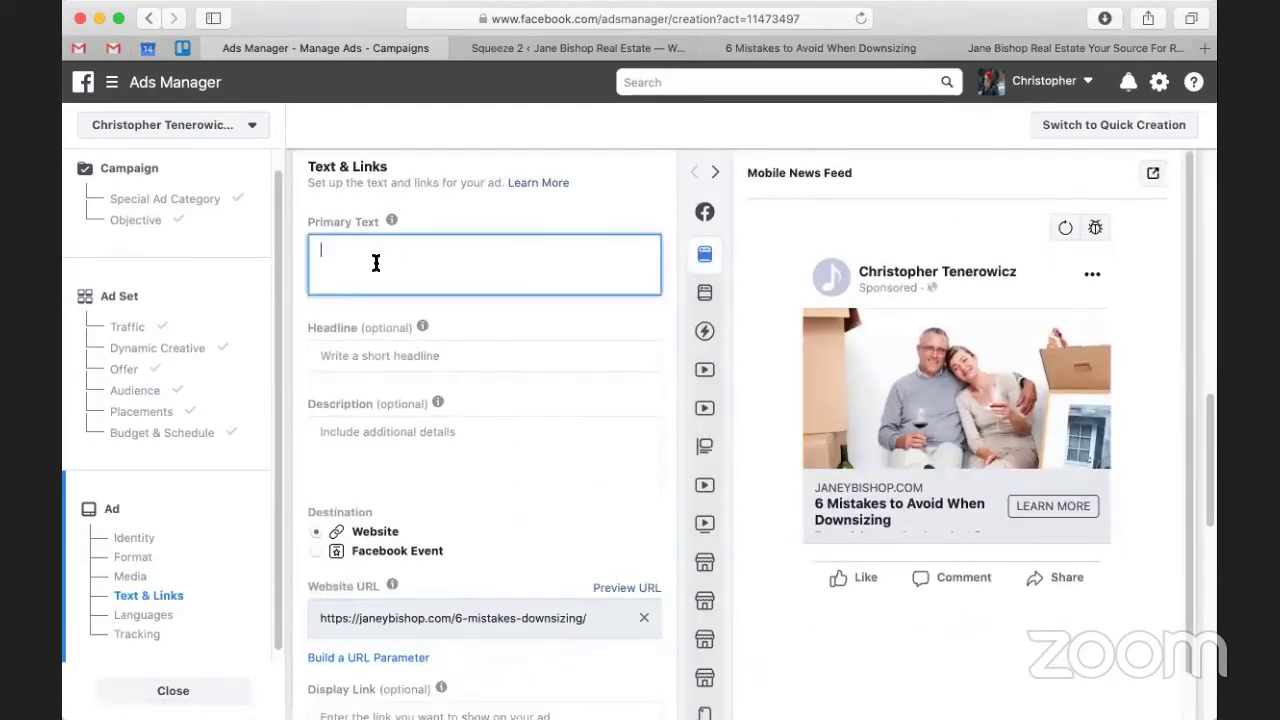
click(436, 430)
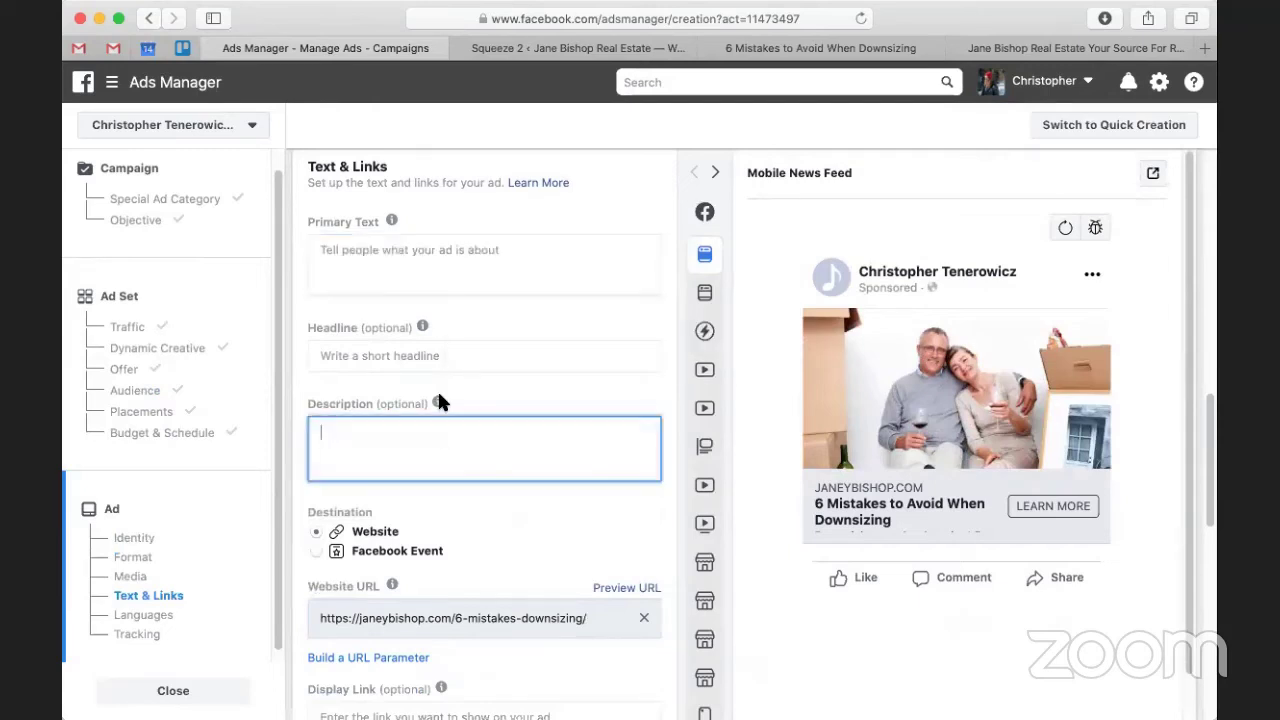
click(440, 347)
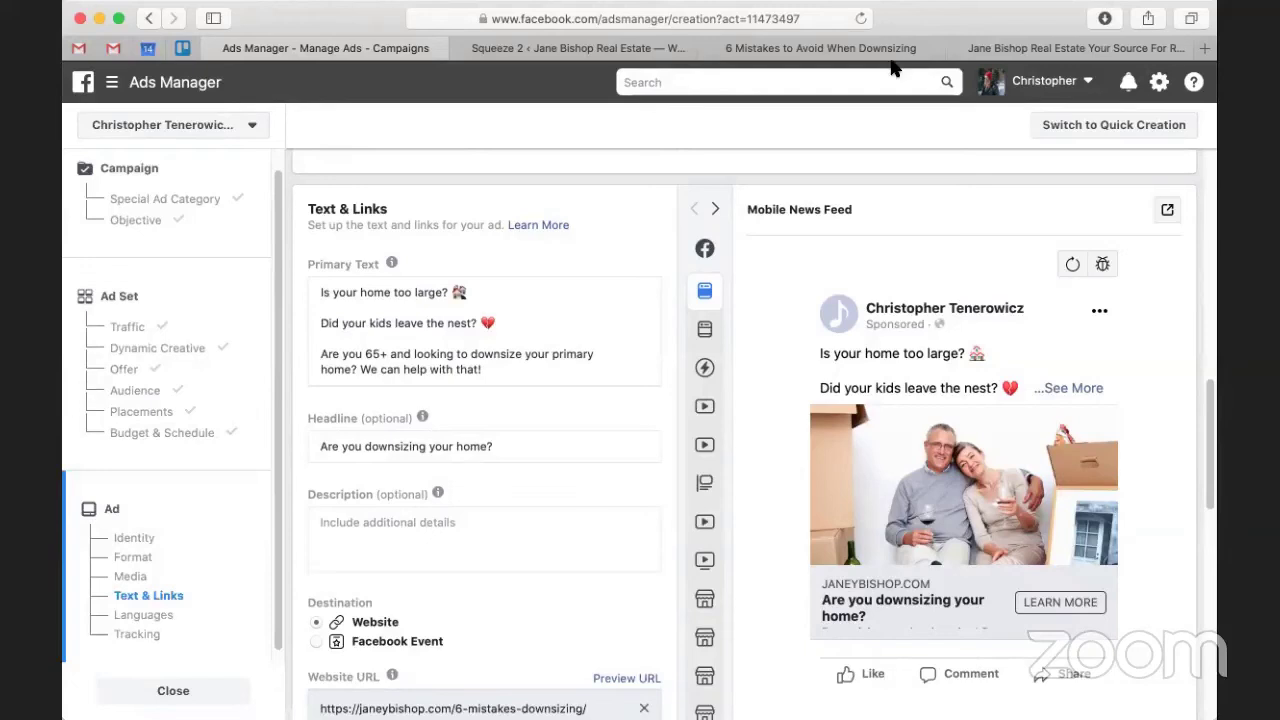
scroll(432, 450, up, 2)
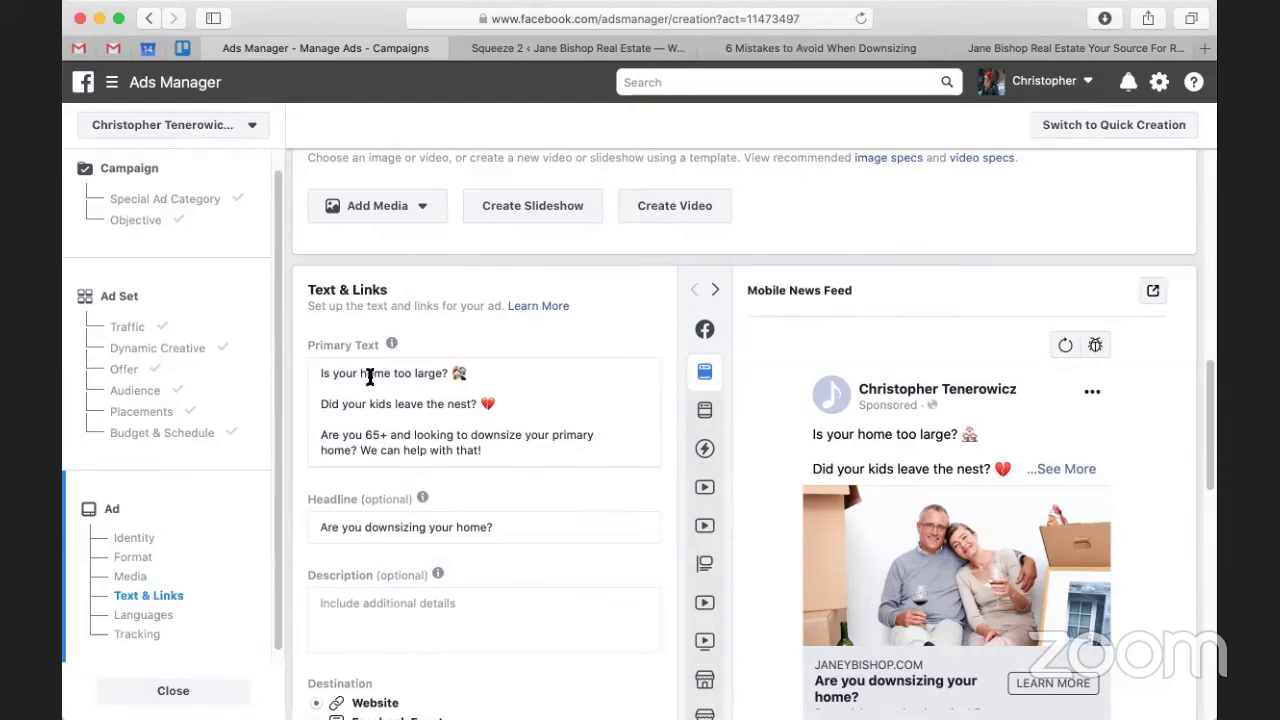
mouse_move(386, 340)
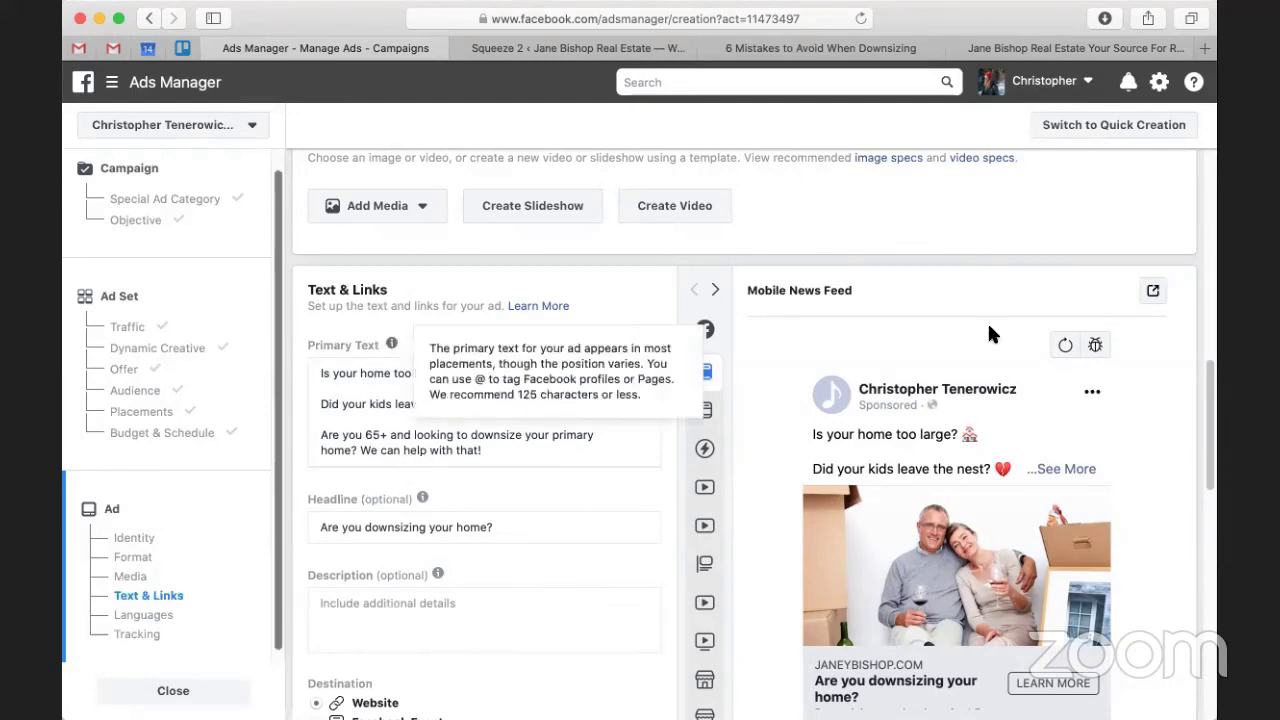